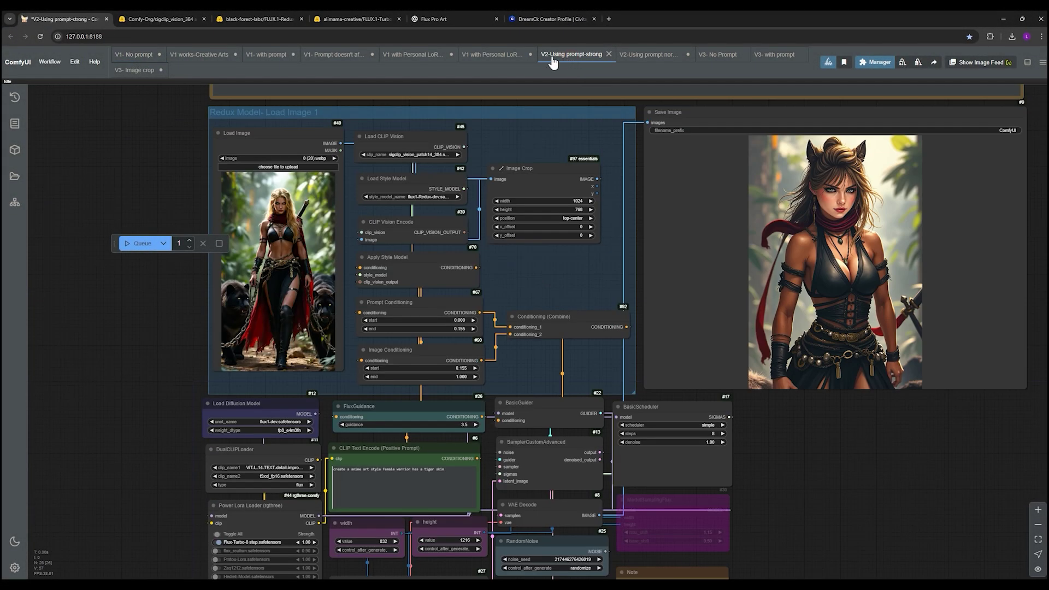
# Look over the V3 image crop workflow, the online image gallery and the V1 no-prompt workflow with its generated images
pyautogui.click(134, 74)
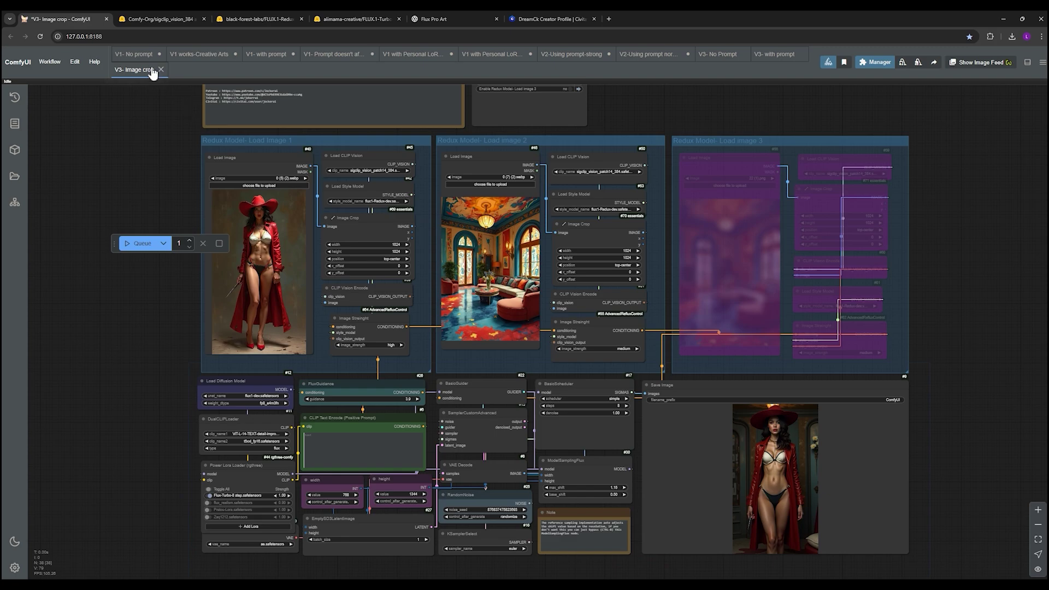
pyautogui.click(139, 55)
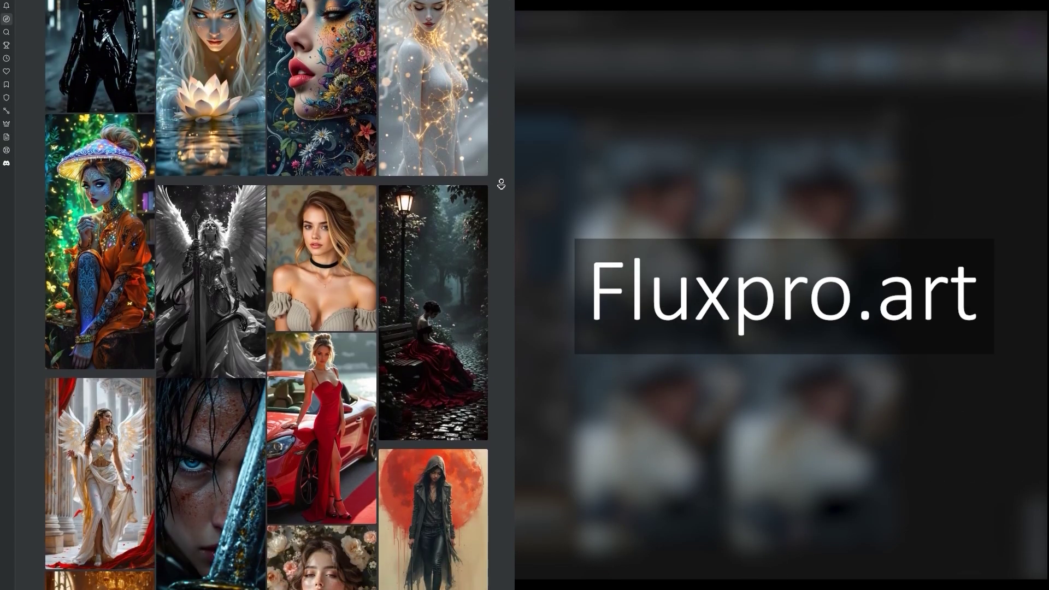
pyautogui.scroll(-10, 501, 185)
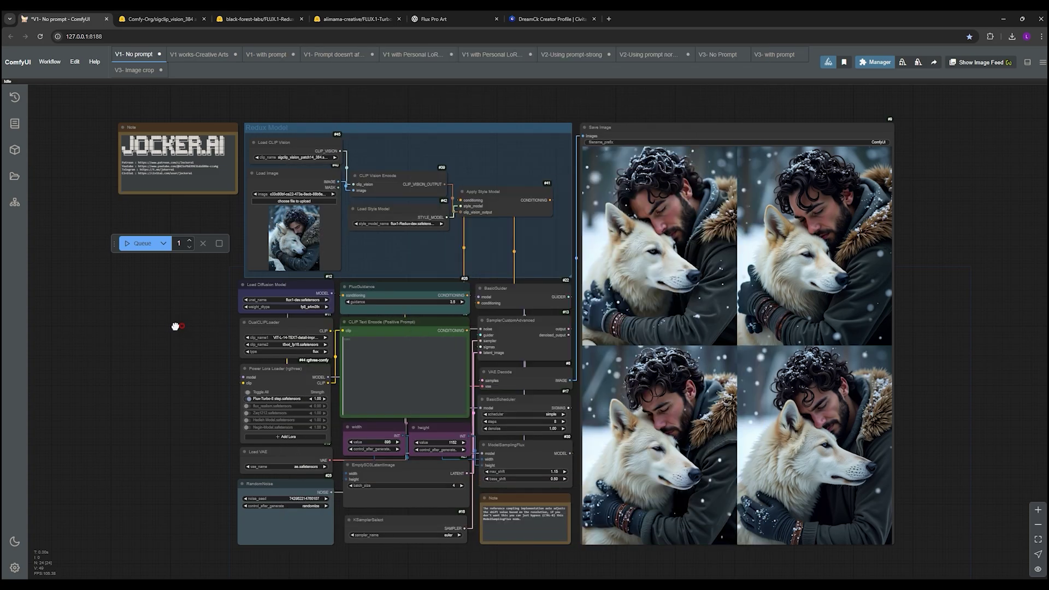
pyautogui.moveTo(175, 326)
pyautogui.mouseDown()
pyautogui.moveTo(178, 342)
pyautogui.moveTo(160, 331)
pyautogui.mouseUp()
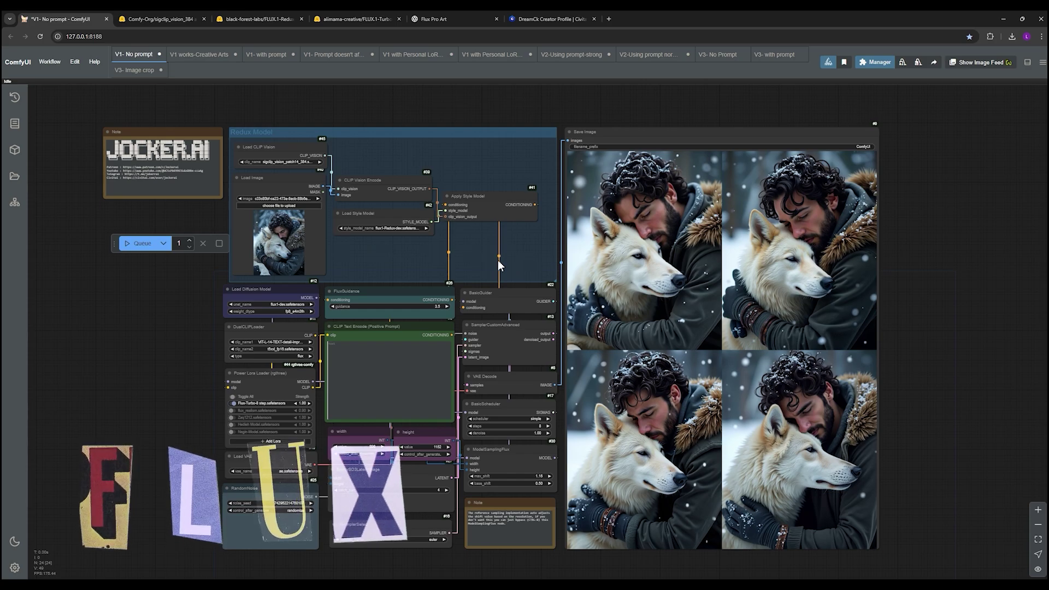
pyautogui.scroll(4, 732, 328)
pyautogui.scroll(-2, 732, 321)
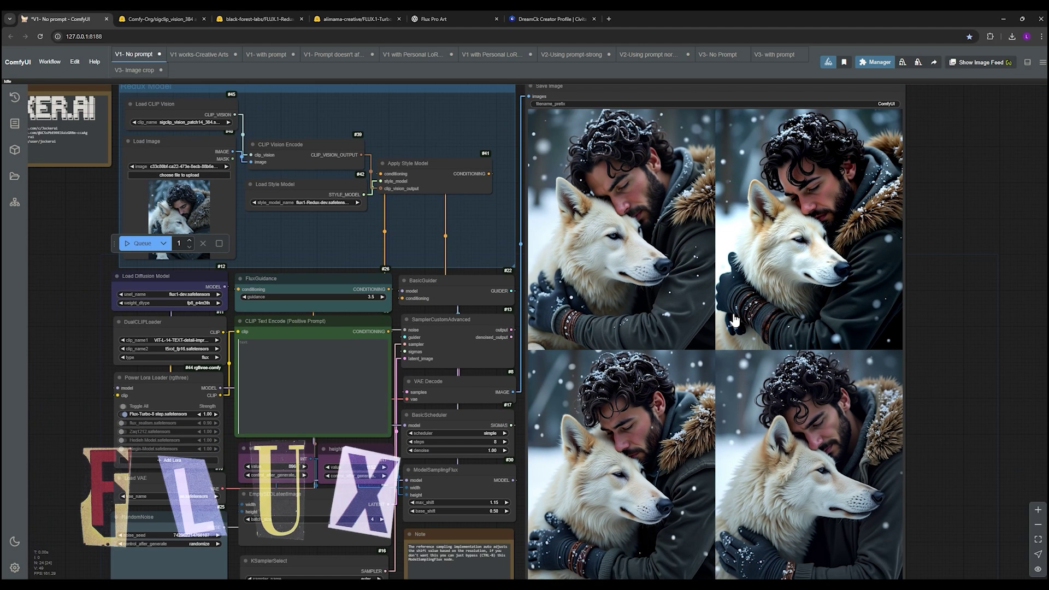
pyautogui.scroll(-1, 710, 321)
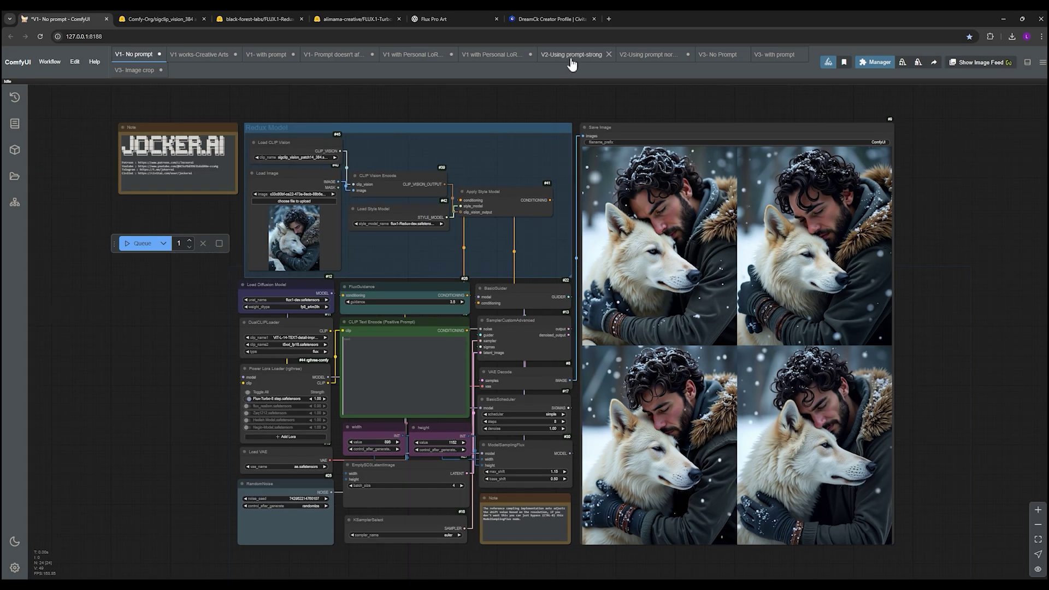
# View the V2 prompt-strong and V3 image crop workflows and return to the V1 no-prompt workflow
pyautogui.click(571, 57)
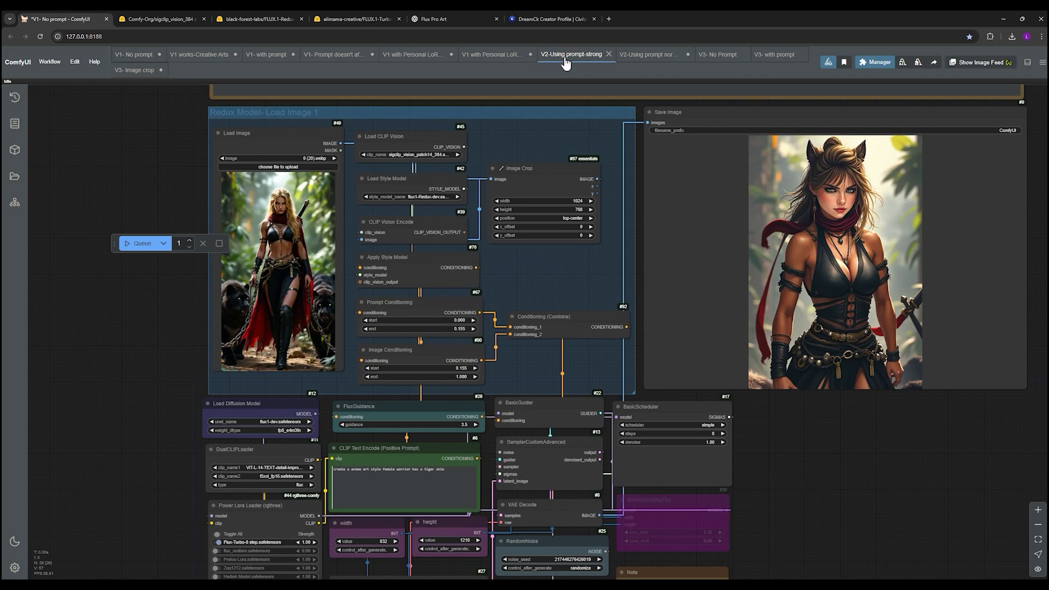
pyautogui.click(140, 71)
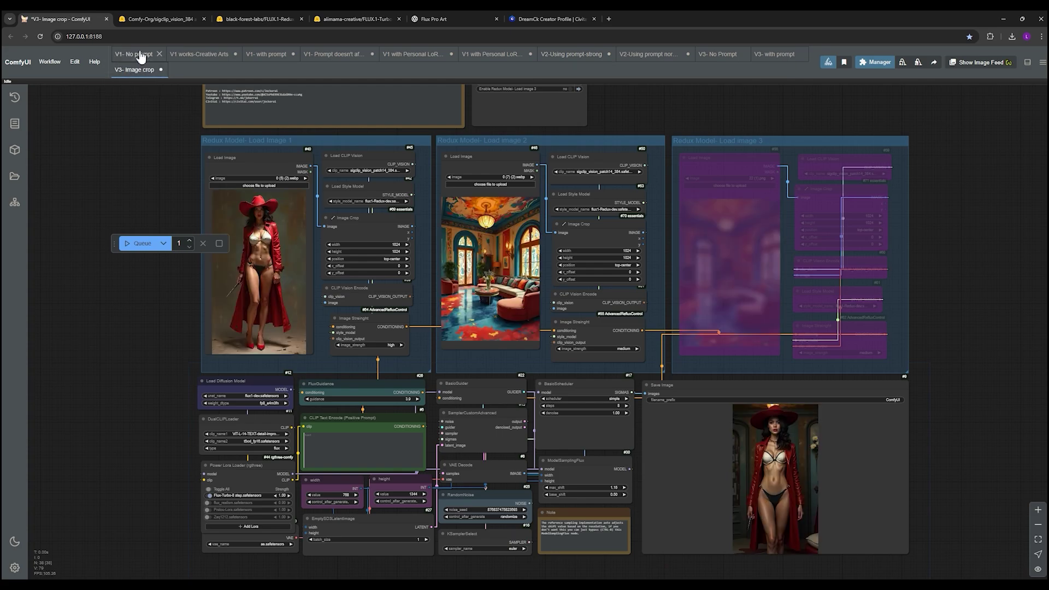
pyautogui.click(141, 56)
pyautogui.click(428, 585)
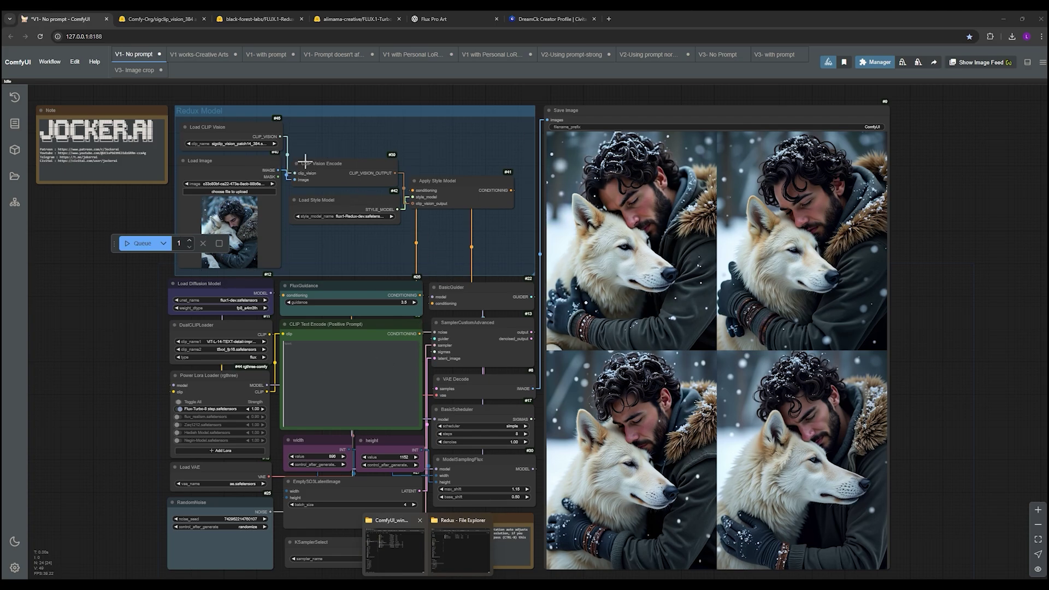
# Show the Hugging Face file pages where sigclip_vision_patch14_384.safetensors and flux1-redux-dev.safetensors can be downloaded
pyautogui.click(249, 130)
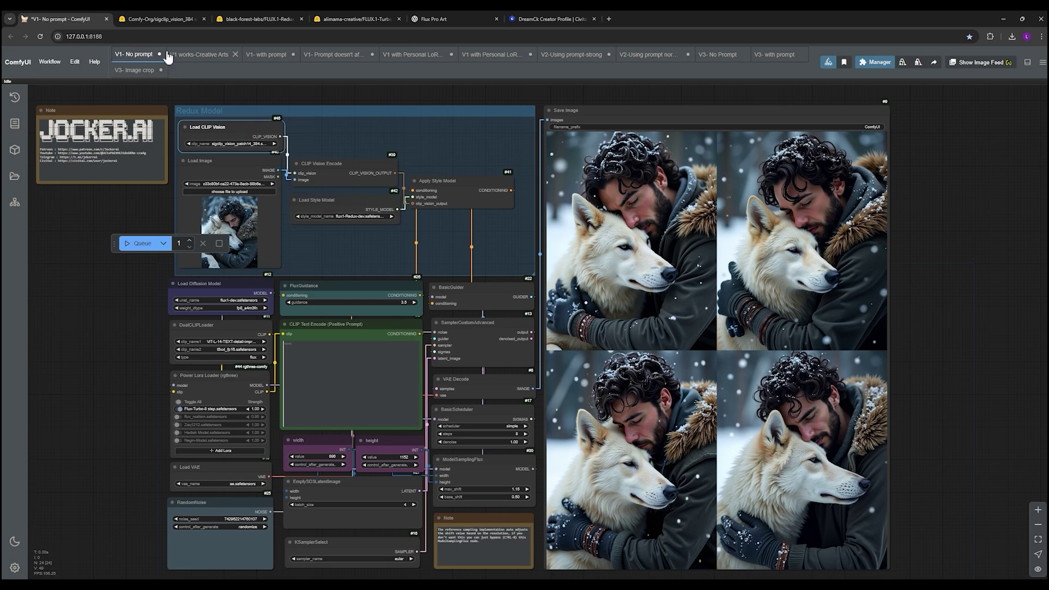
pyautogui.click(161, 18)
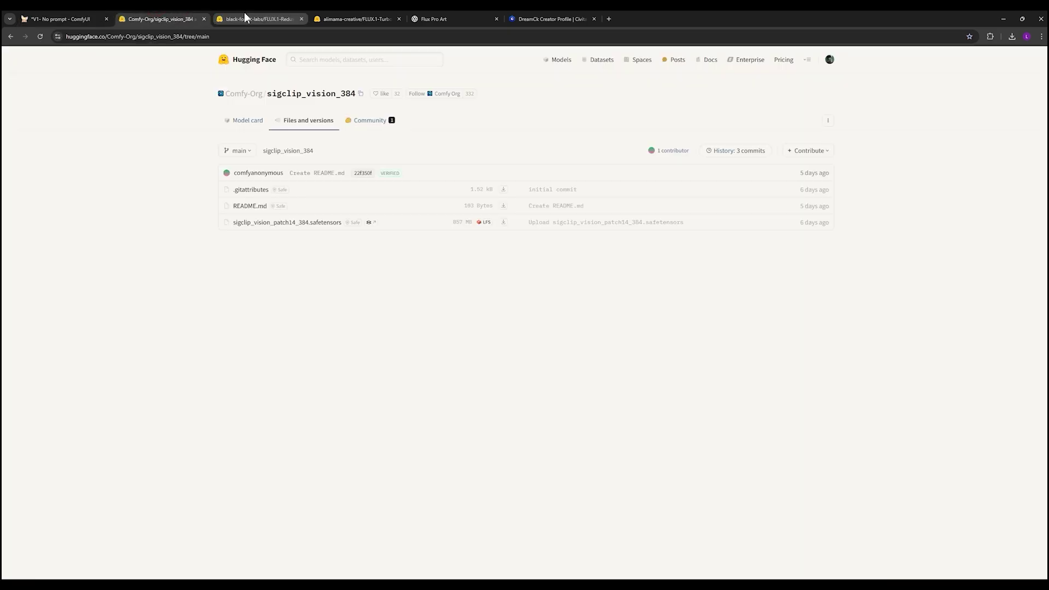
pyautogui.click(247, 19)
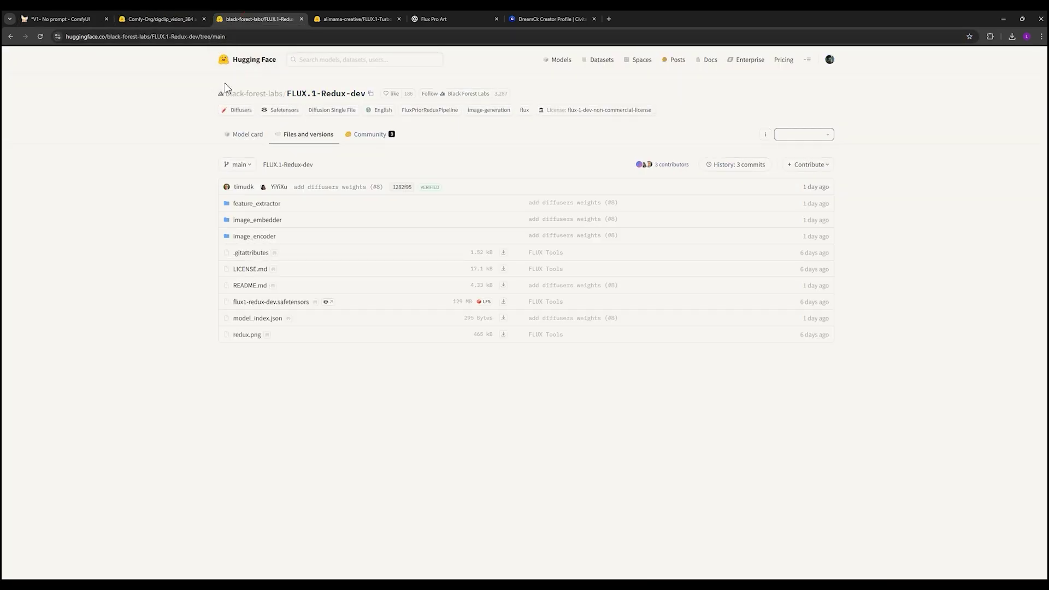
pyautogui.click(165, 21)
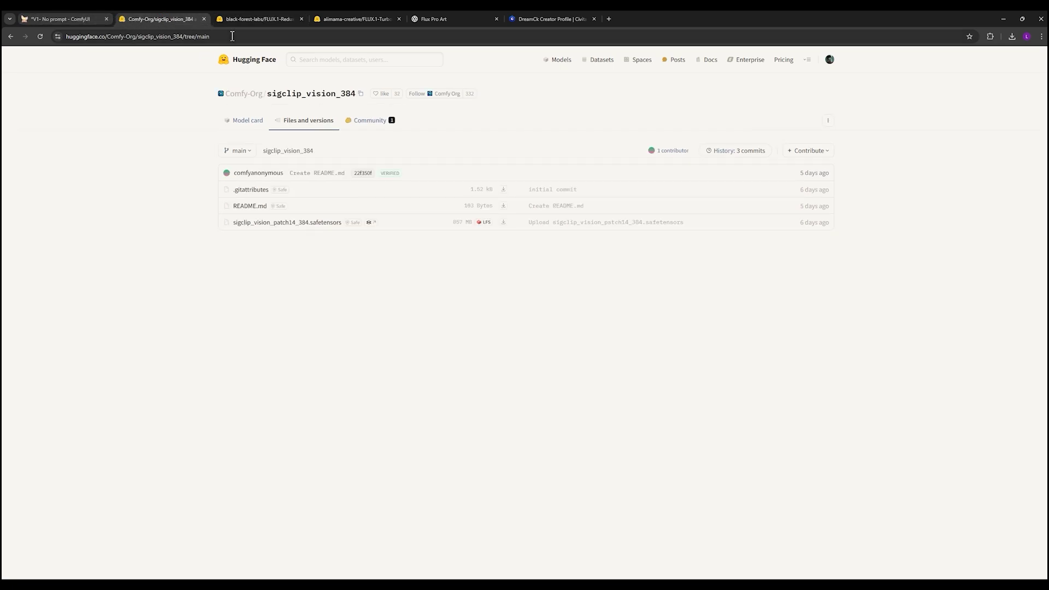
pyautogui.click(205, 37)
pyautogui.hotkey('ctrl', 'a')
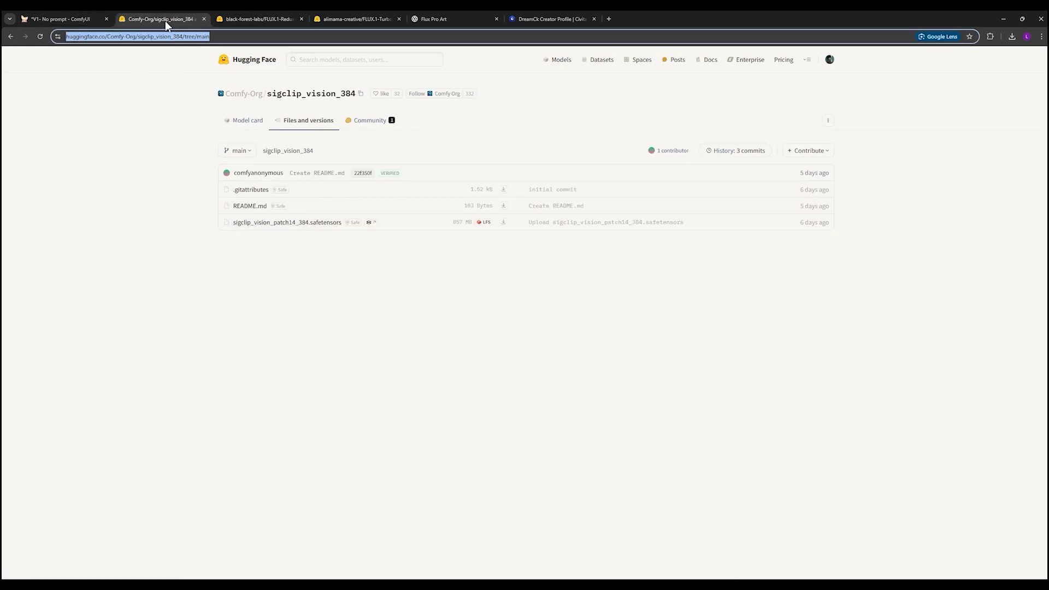
pyautogui.click(230, 39)
pyautogui.moveTo(238, 38); pyautogui.dragTo(4, 44)
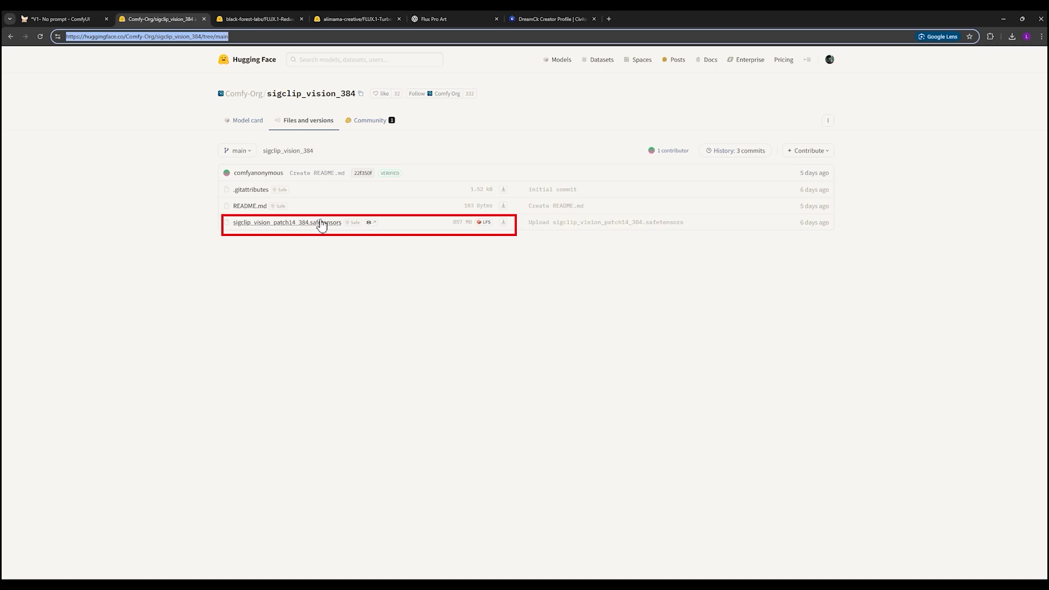
pyautogui.click(253, 20)
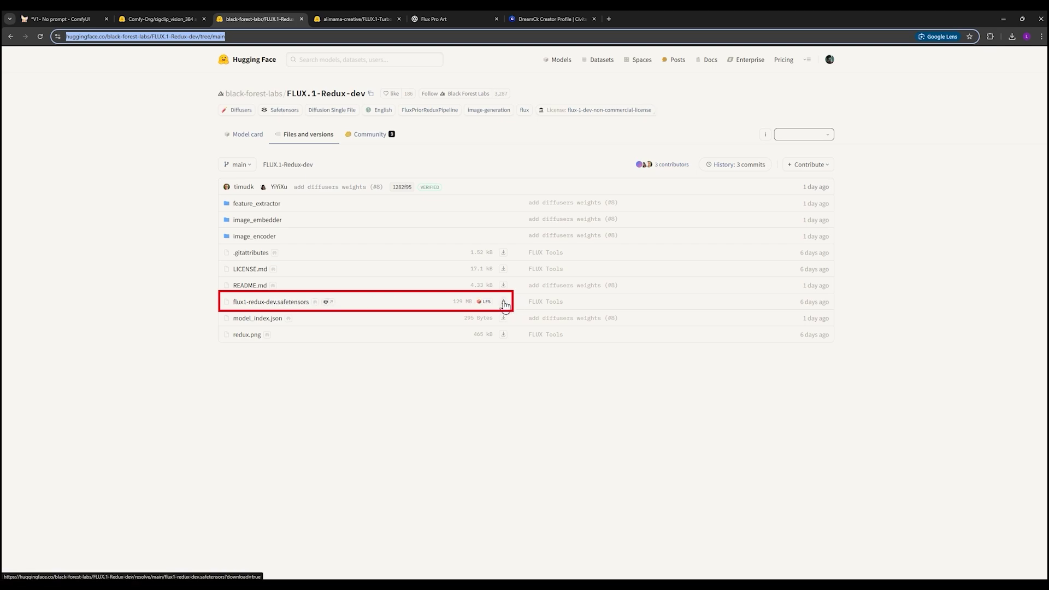
# Switch to File Explorer and locate sigclip_vision_patch14_384.safetensors in ComfyUI's models/clip_vision folder
pyautogui.click(427, 585)
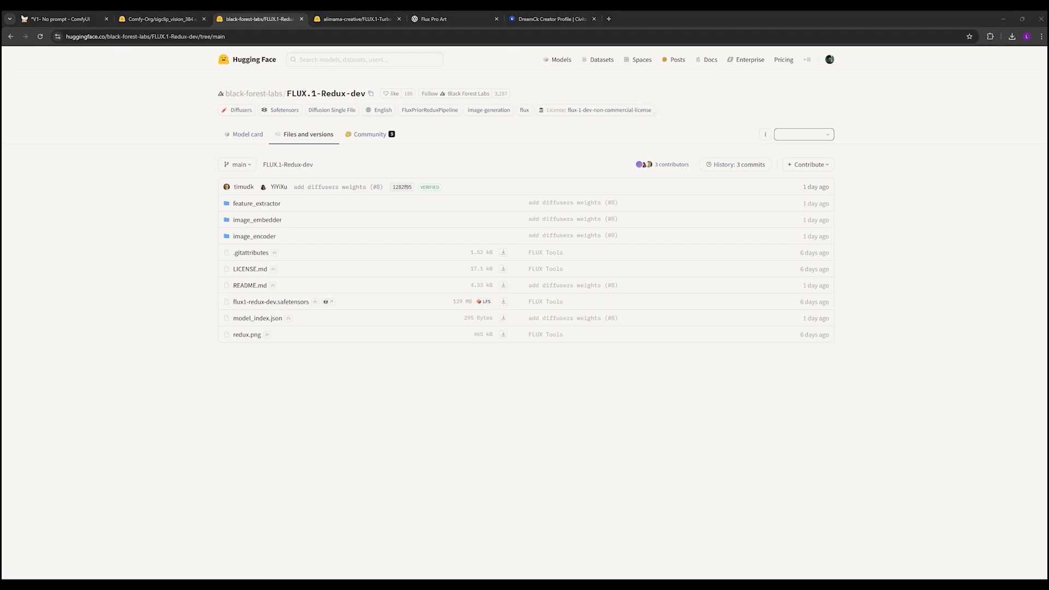
pyautogui.click(413, 546)
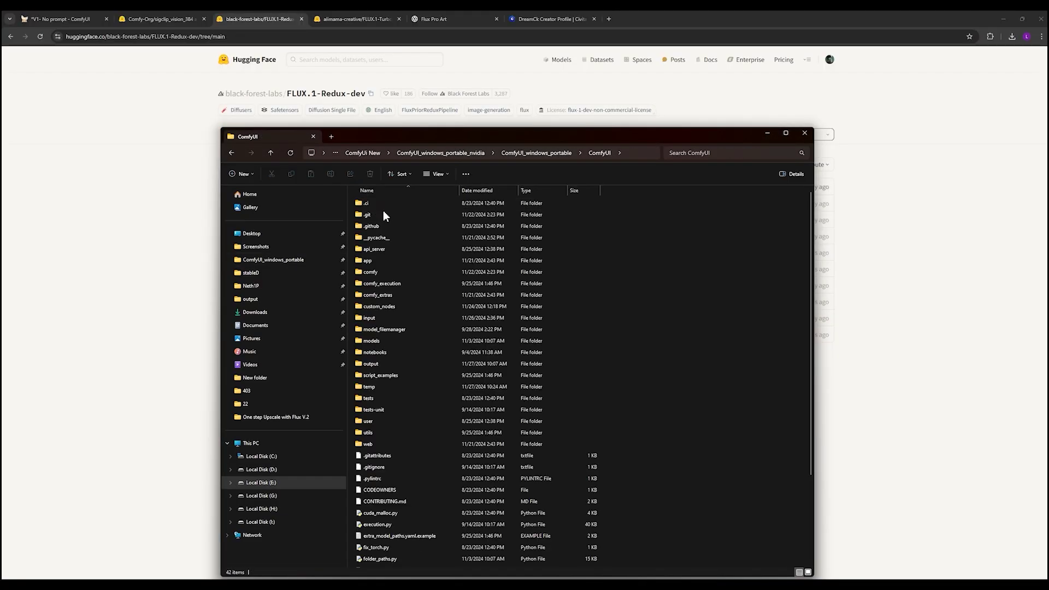
pyautogui.doubleClick(375, 340)
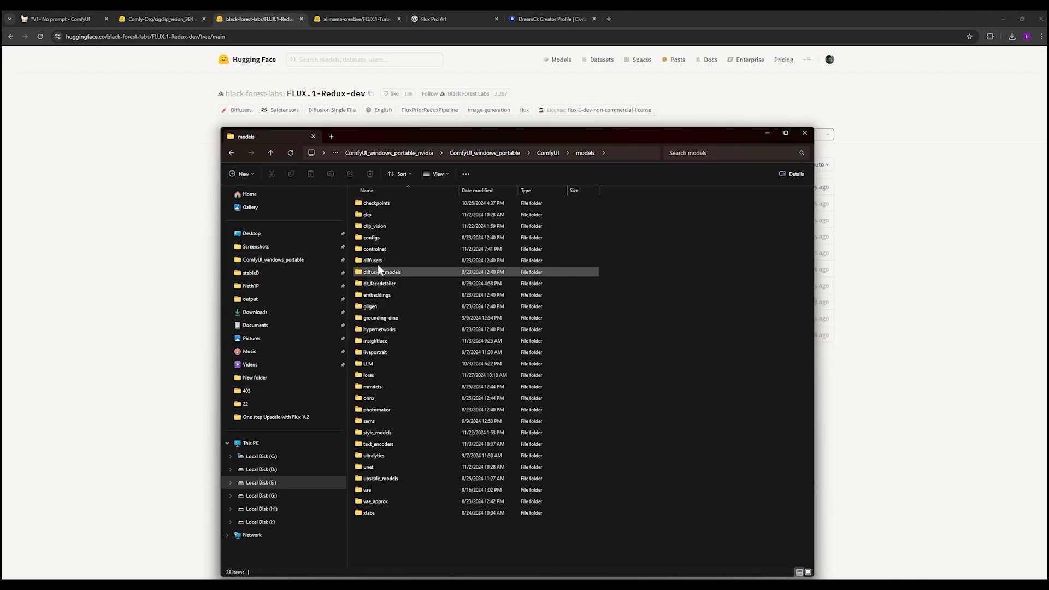
pyautogui.doubleClick(373, 227)
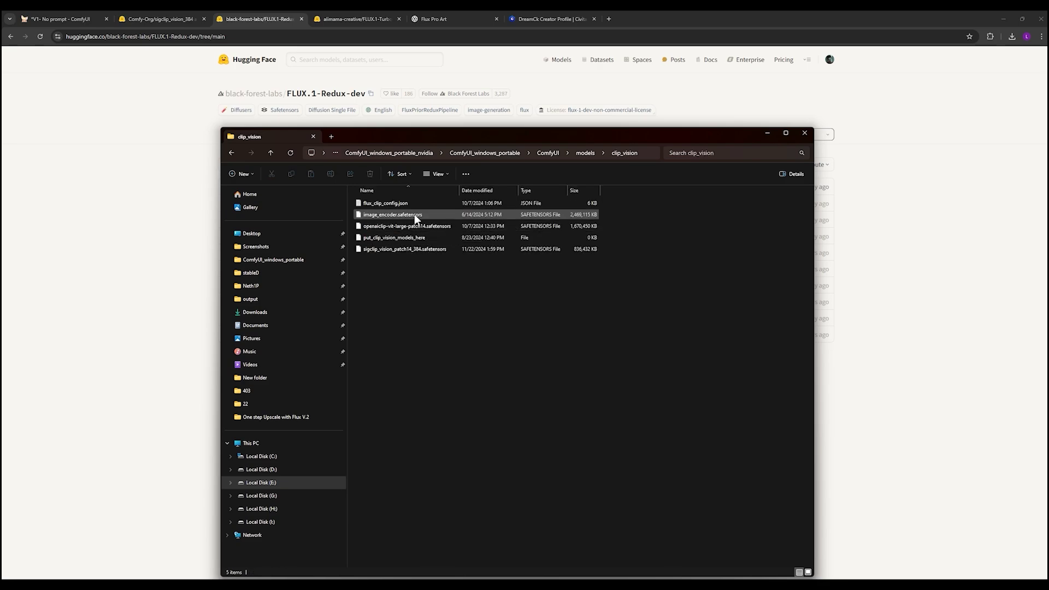
pyautogui.click(411, 250)
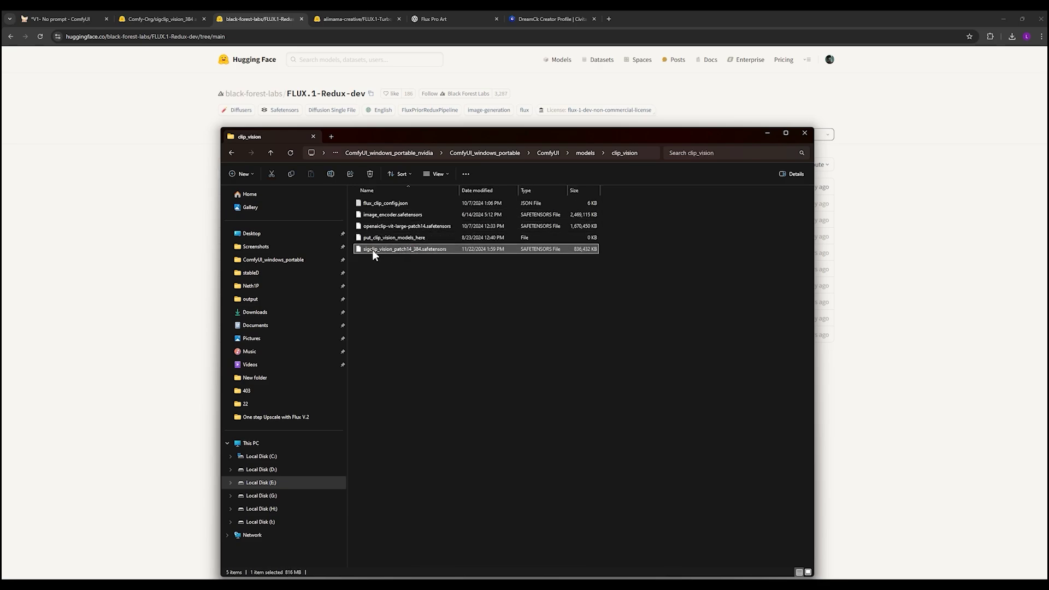
# Locate flux1-Redux-dev.safetensors in ComfyUI's models/style_models folder
pyautogui.click(231, 154)
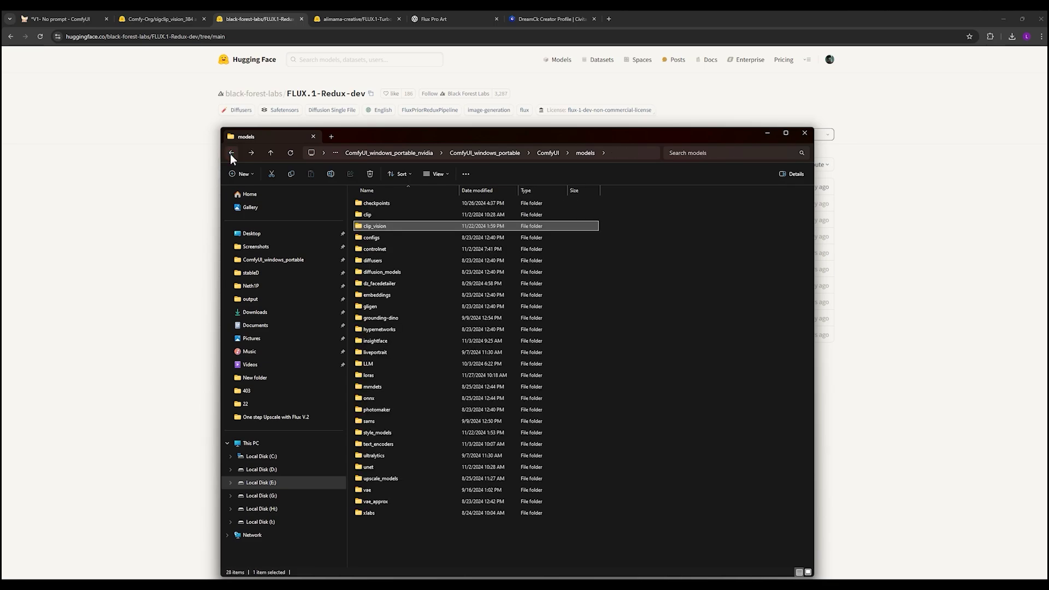
pyautogui.click(230, 153)
pyautogui.doubleClick(381, 344)
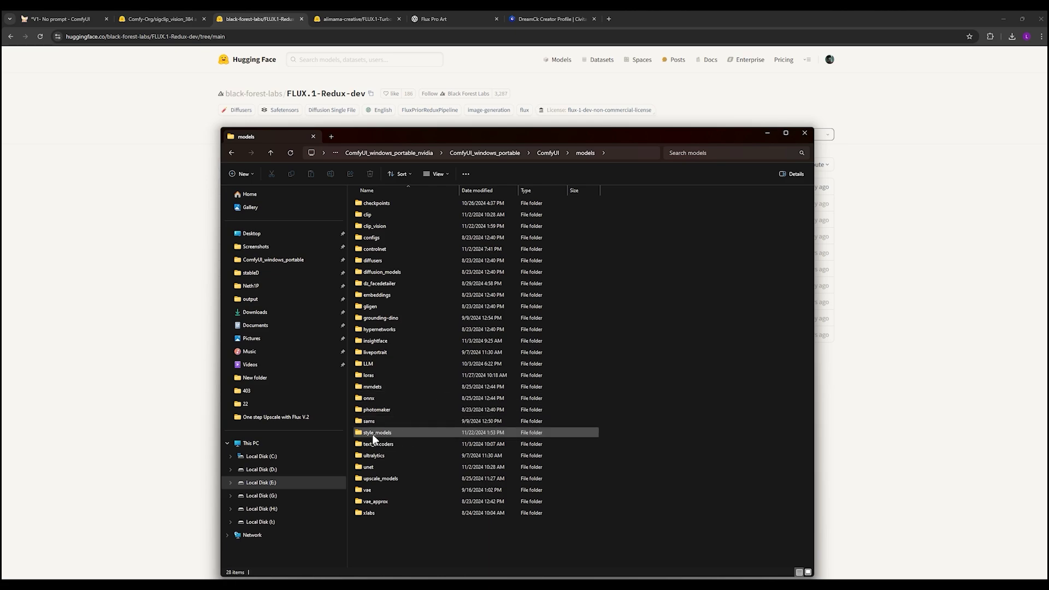
pyautogui.doubleClick(389, 433)
pyautogui.click(407, 205)
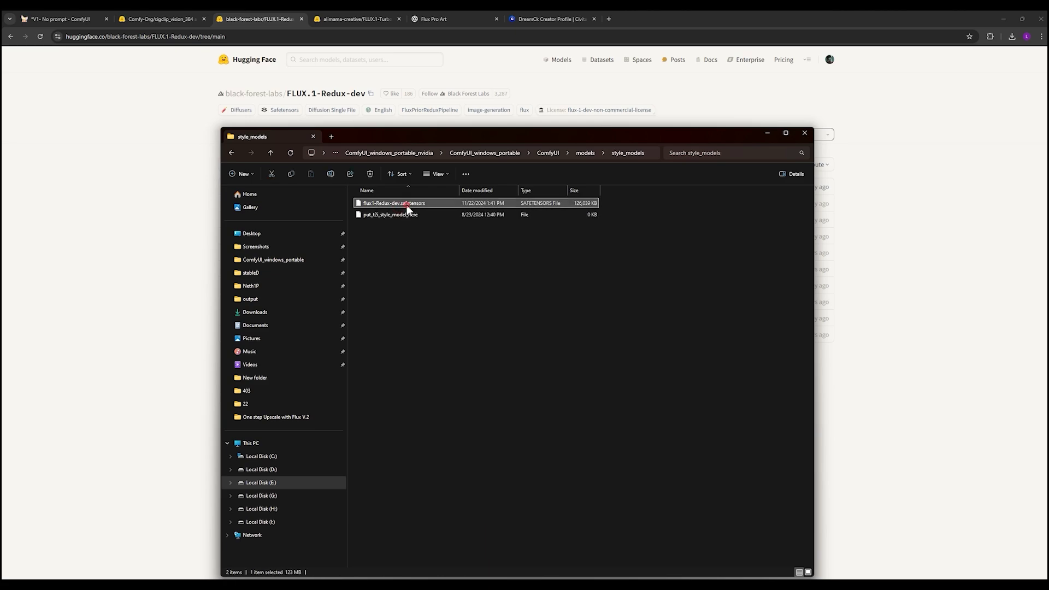
# Switch back to ComfyUI and locate Redux V1.json in the saved Redux workflows folder
pyautogui.click(57, 18)
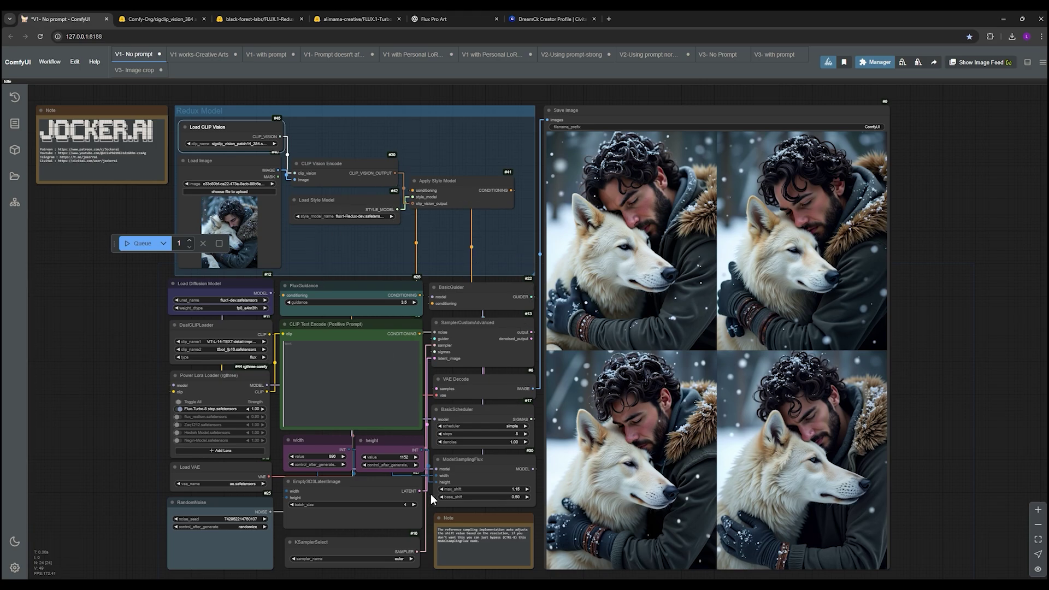
pyautogui.click(455, 558)
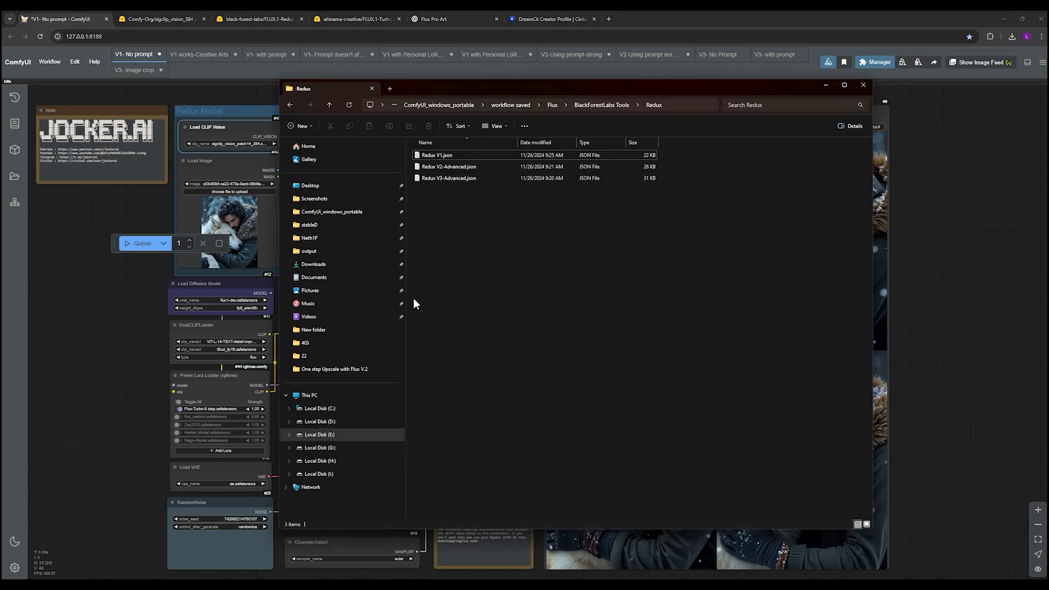
pyautogui.click(457, 157)
pyautogui.moveTo(421, 157); pyautogui.dragTo(491, 205)
pyautogui.click(100, 324)
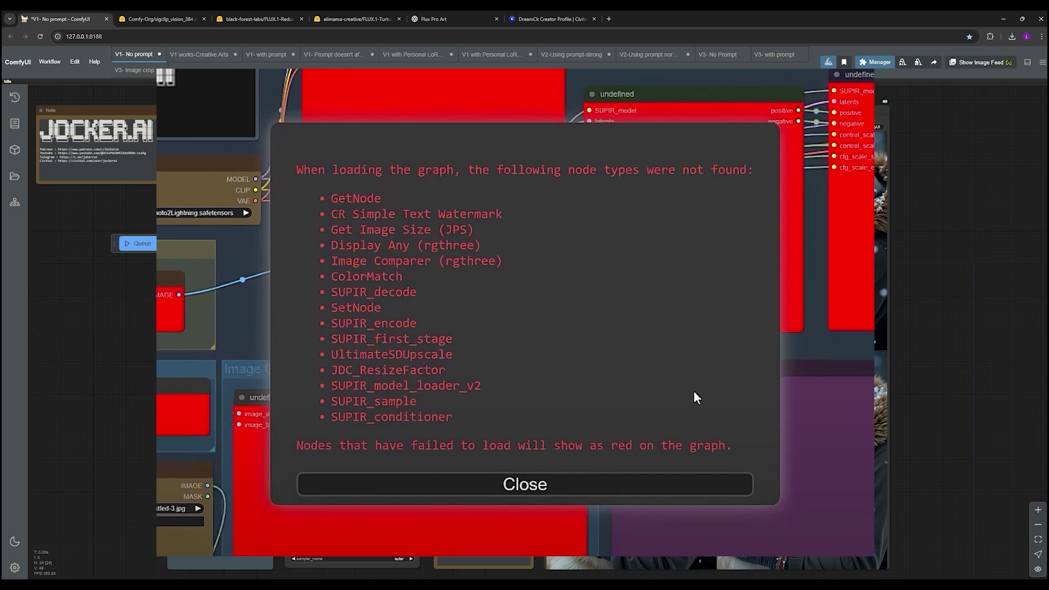
# Check ComfyUI Manager for missing custom nodes and close the manager
pyautogui.click(869, 63)
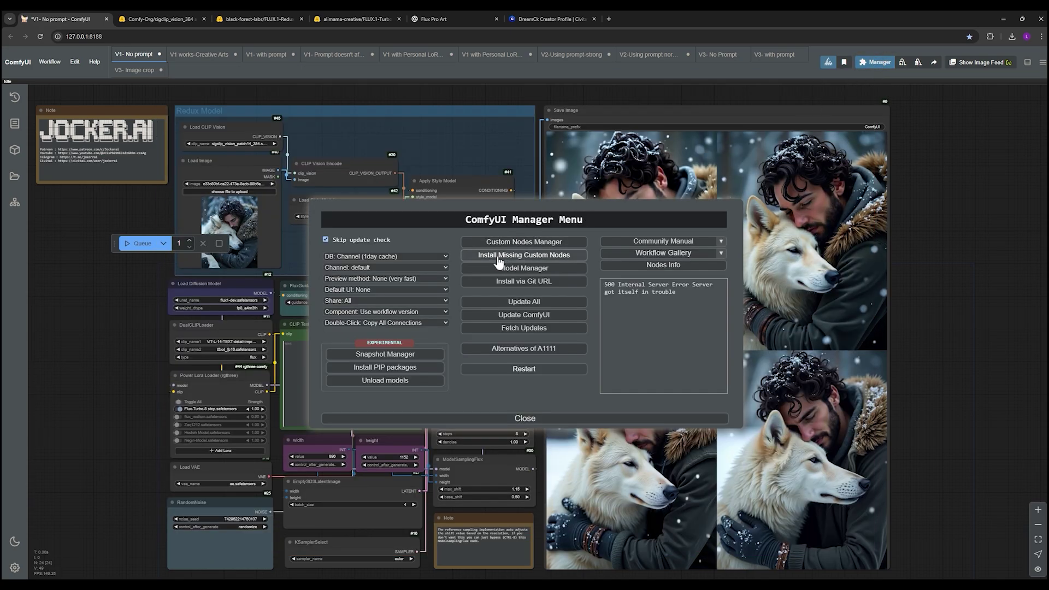
pyautogui.click(511, 256)
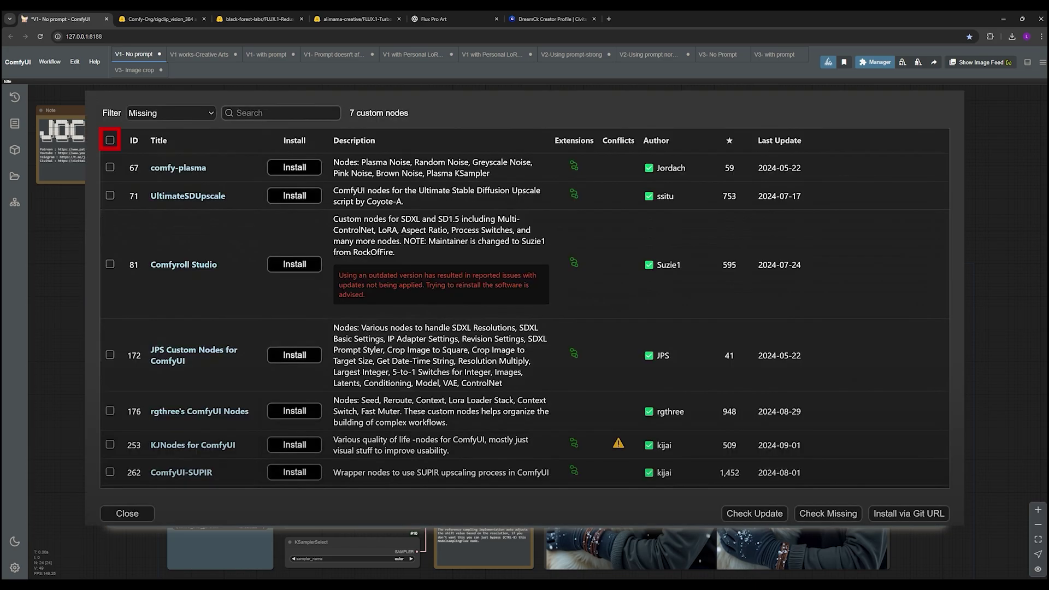
pyautogui.click(110, 140)
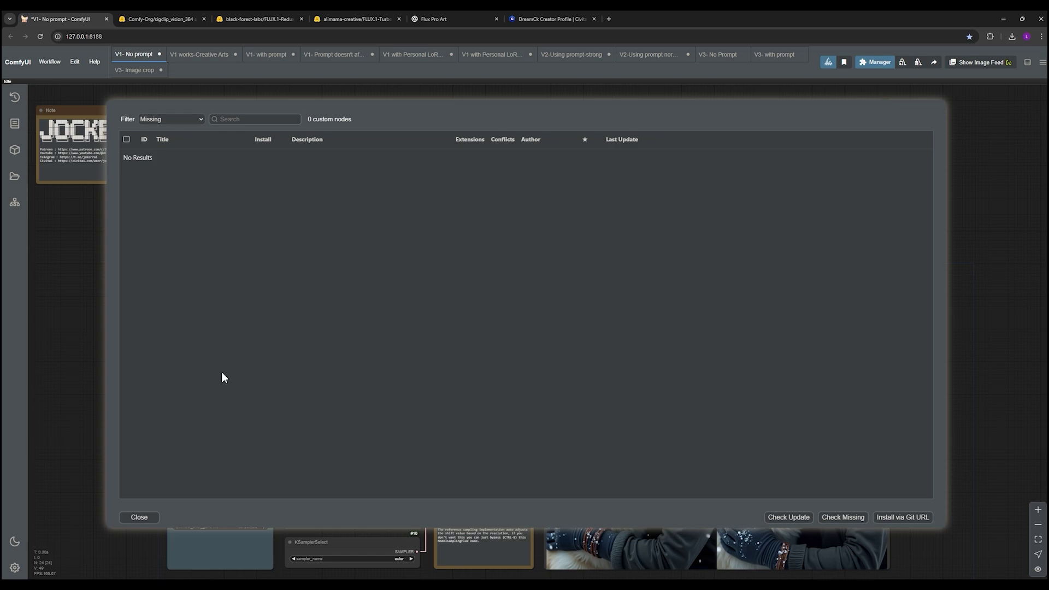
pyautogui.click(130, 517)
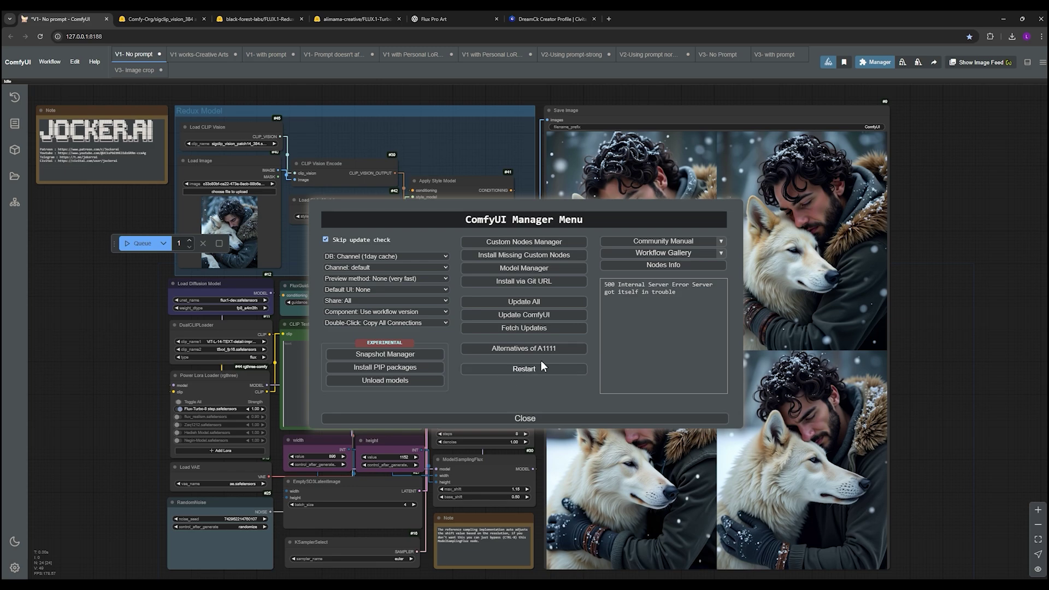
pyautogui.click(523, 419)
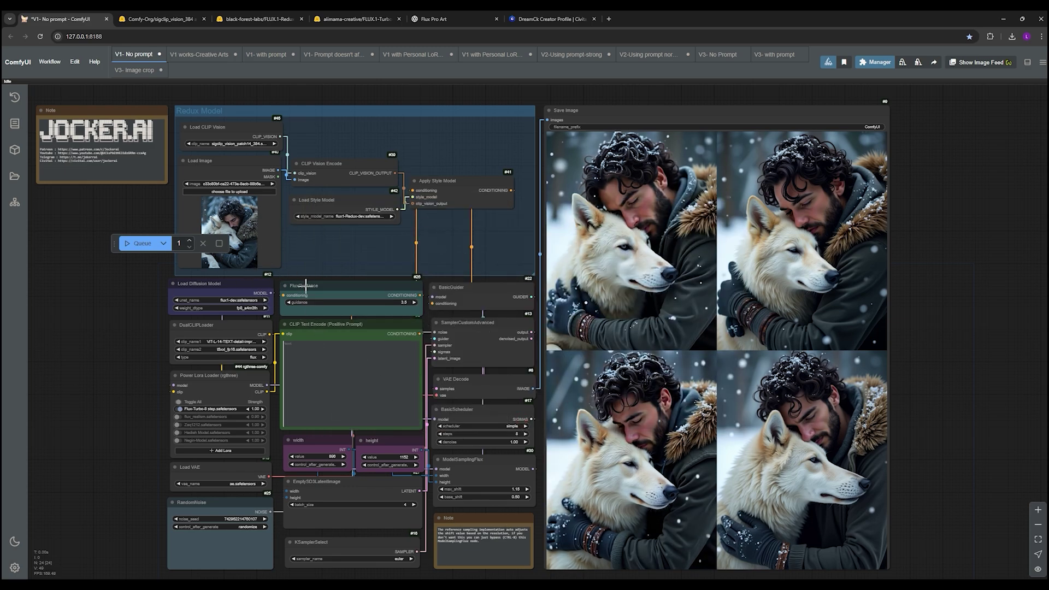
# Set Load CLIP Vision to sigclip_vision_patch14_384.safetensors and make sure Load Style Model uses the flux1-Redux-dev model
pyautogui.click(233, 143)
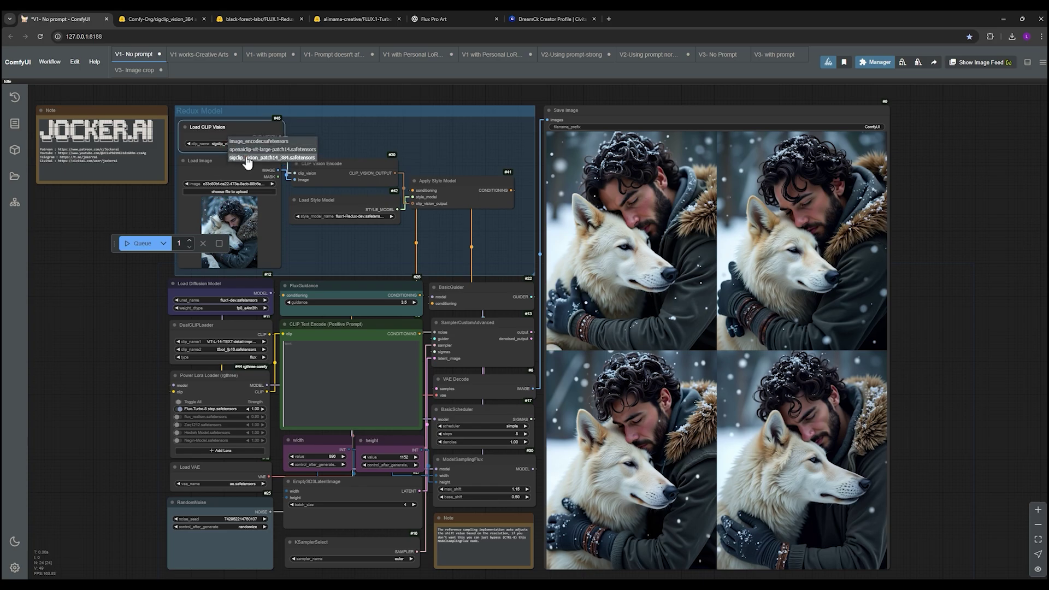
pyautogui.click(243, 157)
pyautogui.scroll(3, 332, 210)
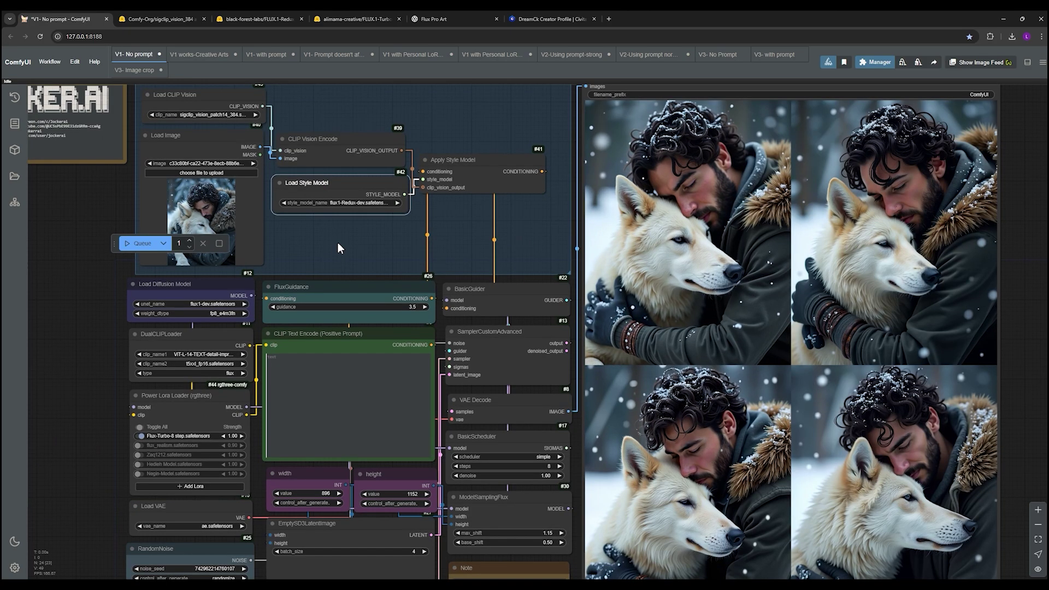
pyautogui.click(369, 195)
pyautogui.click(356, 189)
pyautogui.moveTo(324, 223); pyautogui.dragTo(377, 311)
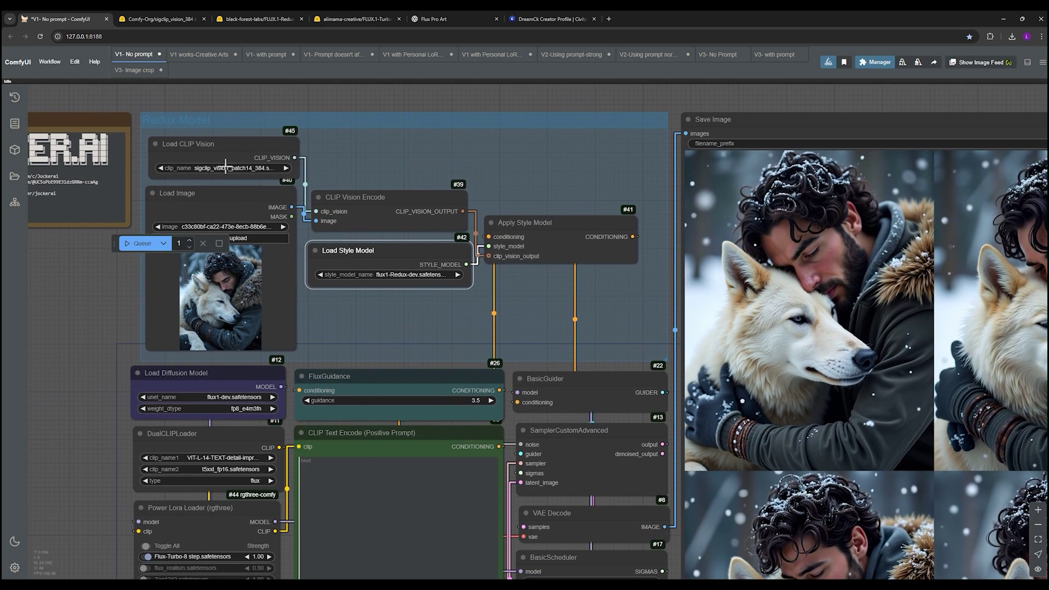
# Reselect sigclip_vision_patch14_384.safetensors in the Load CLIP Vision node and check the model chosen in Load Style Model
pyautogui.scroll(1, 226, 167)
pyautogui.click(225, 166)
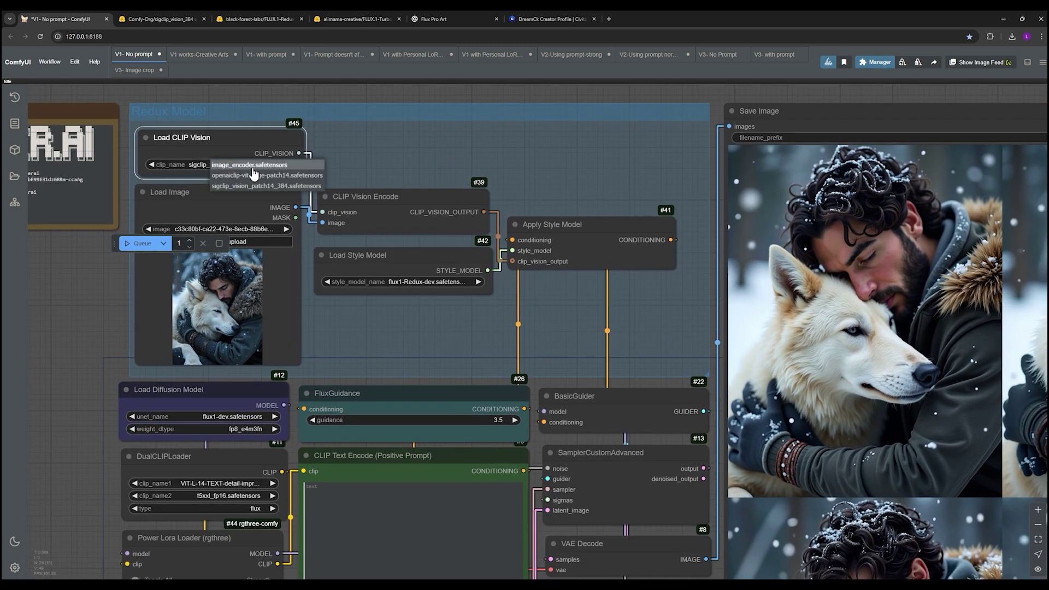
pyautogui.click(274, 186)
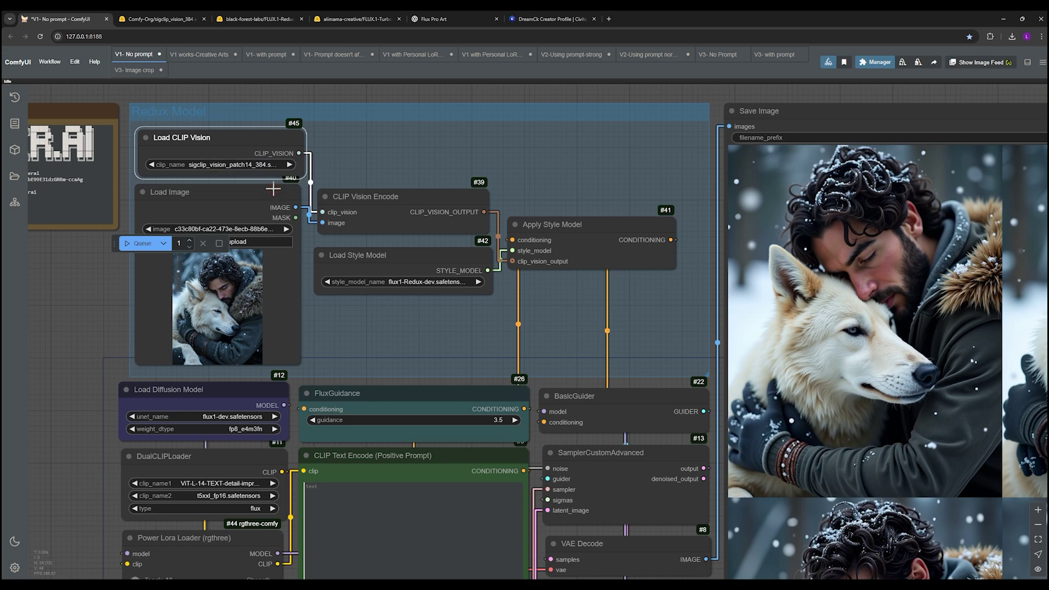
pyautogui.click(377, 279)
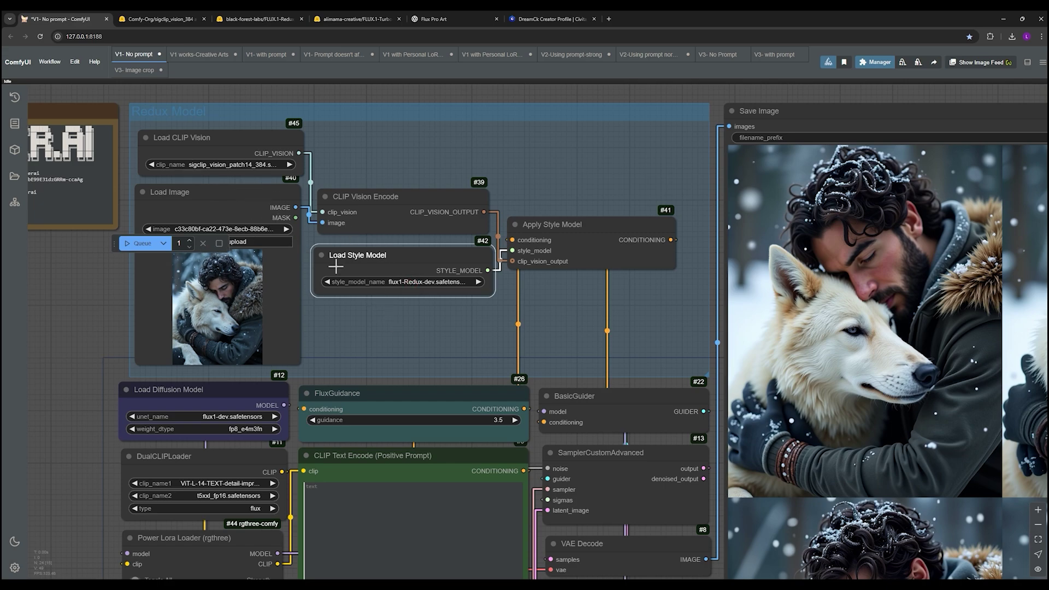
# Move the floating queue bar clear of the nodes and check the model and weight type in Load Diffusion Model
pyautogui.moveTo(115, 245); pyautogui.dragTo(22, 264)
pyautogui.moveTo(71, 315); pyautogui.dragTo(198, 188)
pyautogui.click(305, 270)
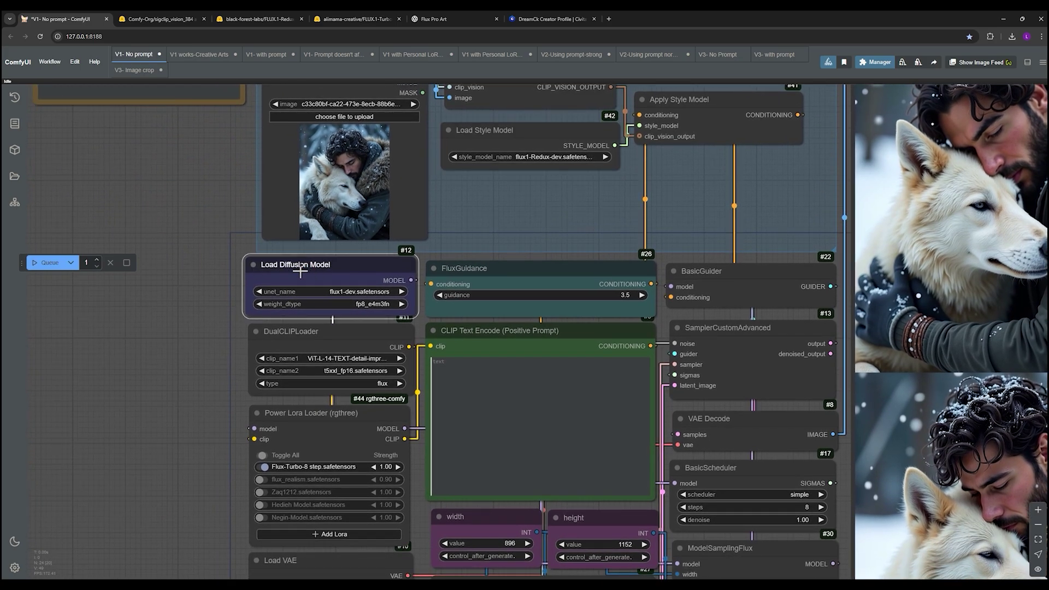
pyautogui.click(361, 291)
pyautogui.click(379, 301)
pyautogui.scroll(-5, 206, 317)
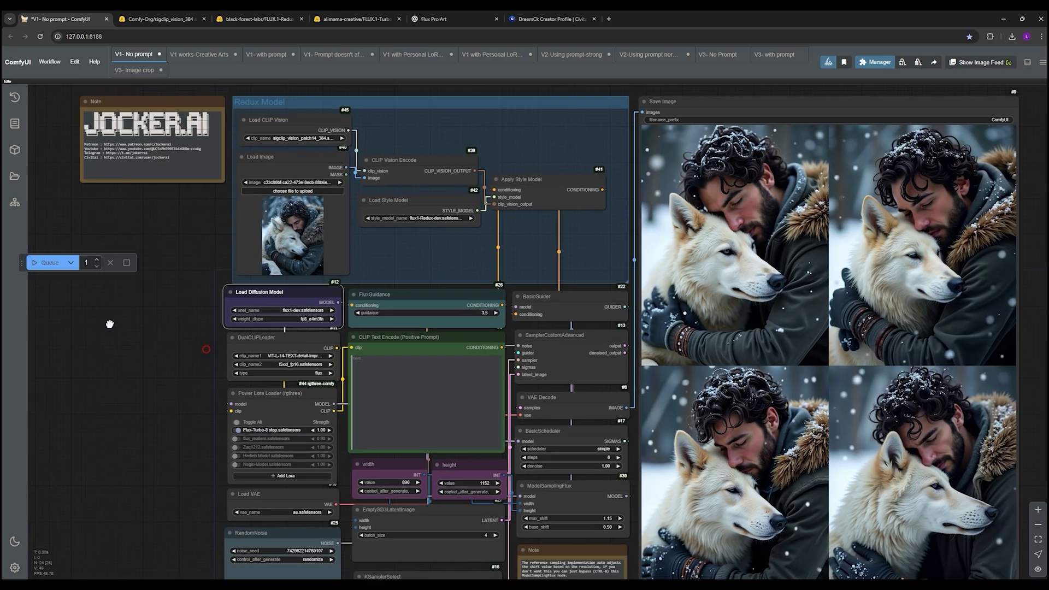
pyautogui.moveTo(110, 324); pyautogui.dragTo(138, 321)
pyautogui.moveTo(22, 263); pyautogui.dragTo(35, 244)
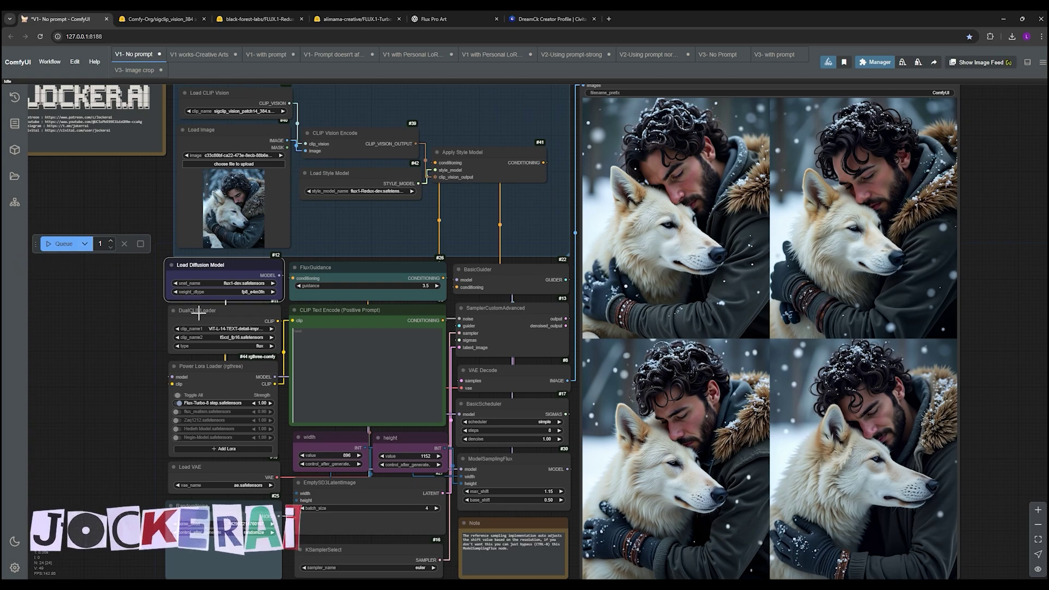
pyautogui.scroll(-3, 188, 316)
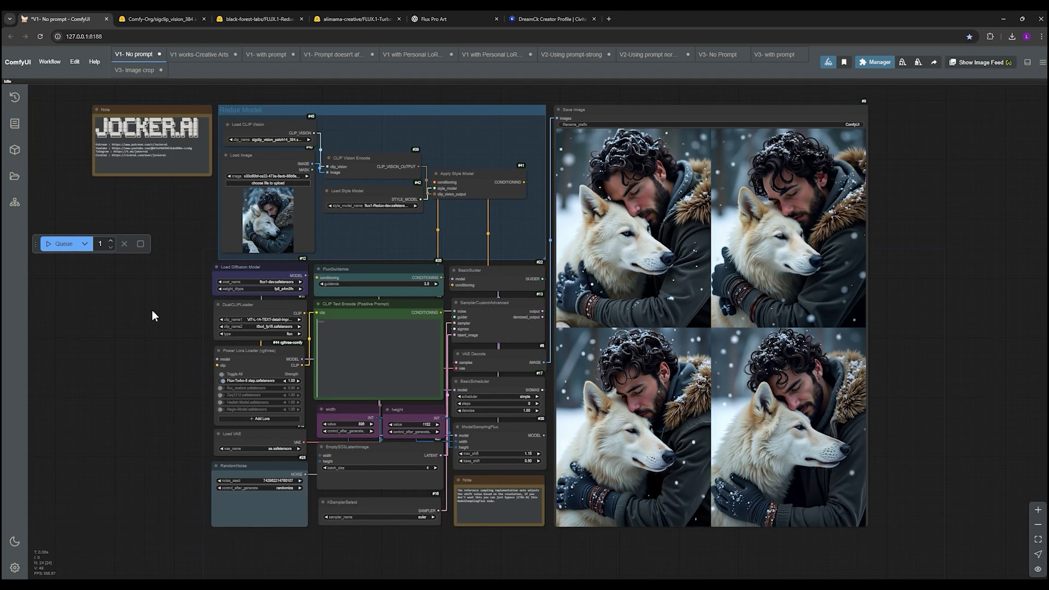
# Look through the LoRAs available for the Flux-Turbo-8 step entry in Power Lora Loader without changing the selection
pyautogui.scroll(2, 151, 322)
pyautogui.scroll(2, 163, 331)
pyautogui.click(284, 355)
pyautogui.moveTo(275, 350); pyautogui.dragTo(284, 358)
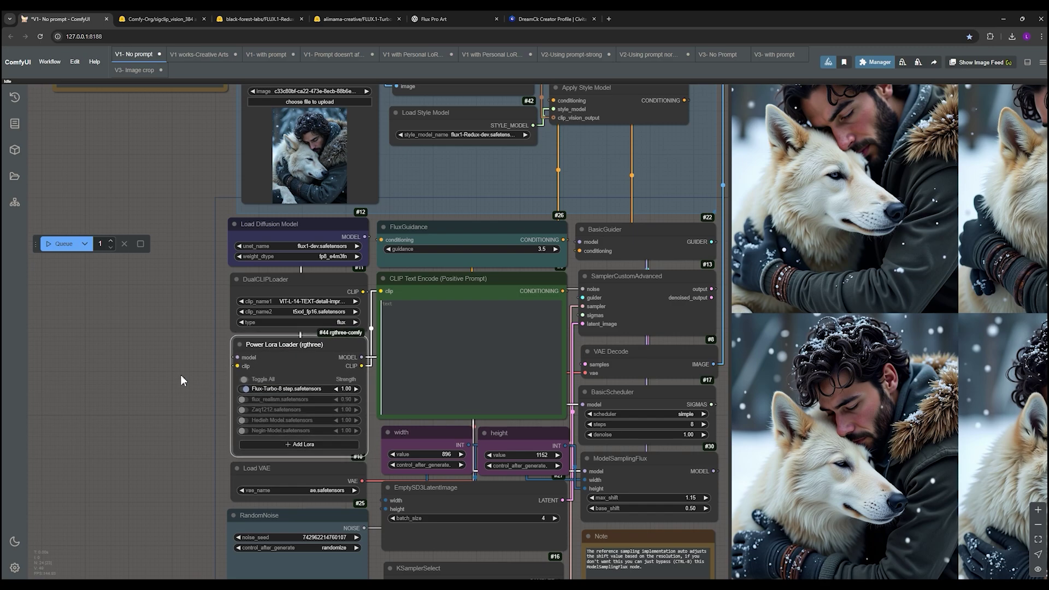
pyautogui.click(263, 388)
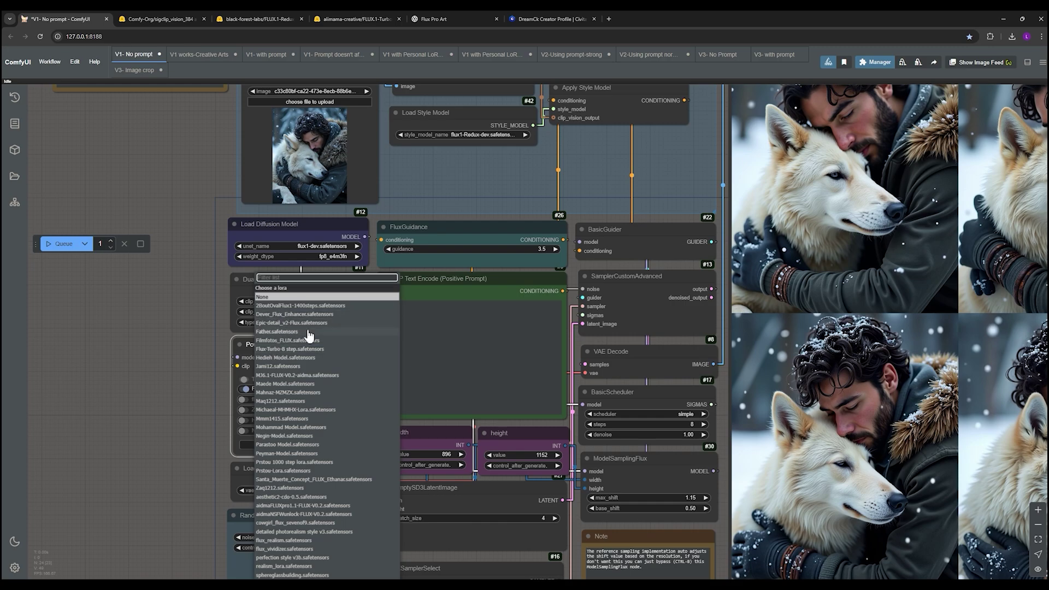
pyautogui.click(185, 388)
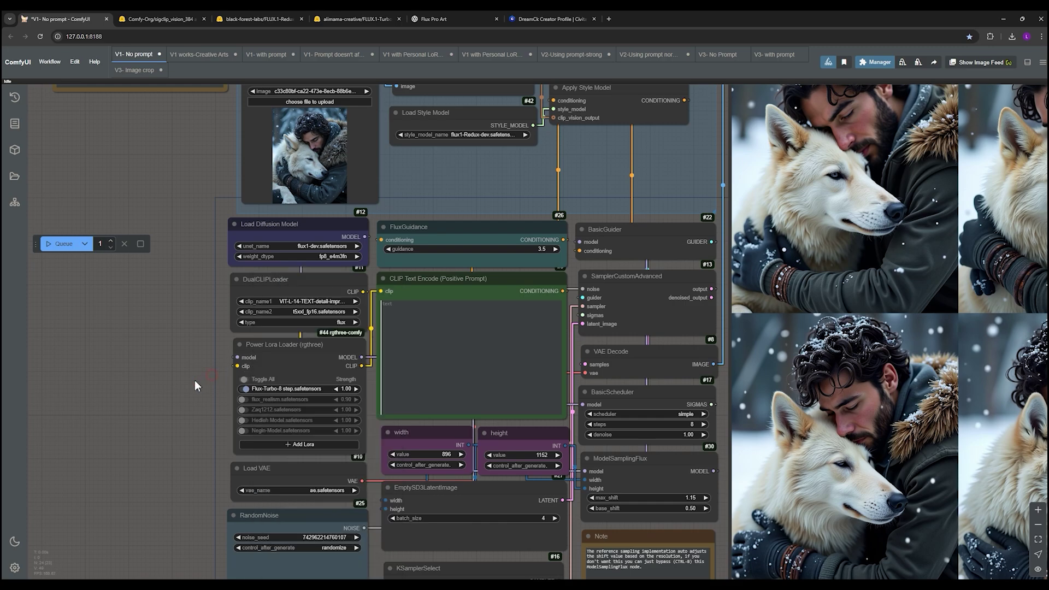
# Check the clip_name1 options in DualCLIPLoader and set Load Diffusion Model's weight_dtype to fp8_e4m3fn
pyautogui.moveTo(183, 420); pyautogui.dragTo(126, 379)
pyautogui.scroll(-1, 126, 379)
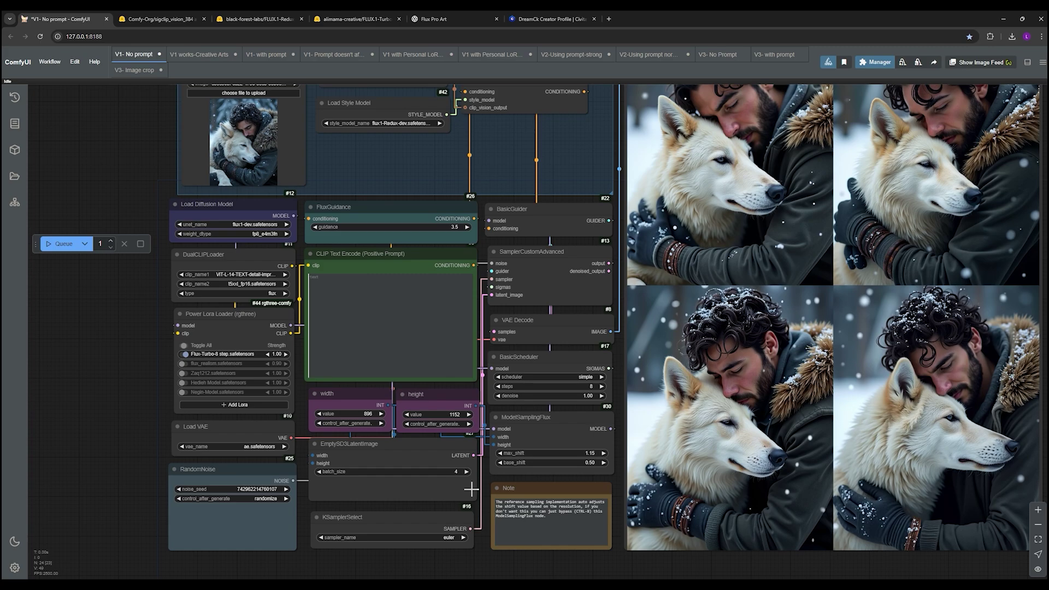
pyautogui.click(253, 275)
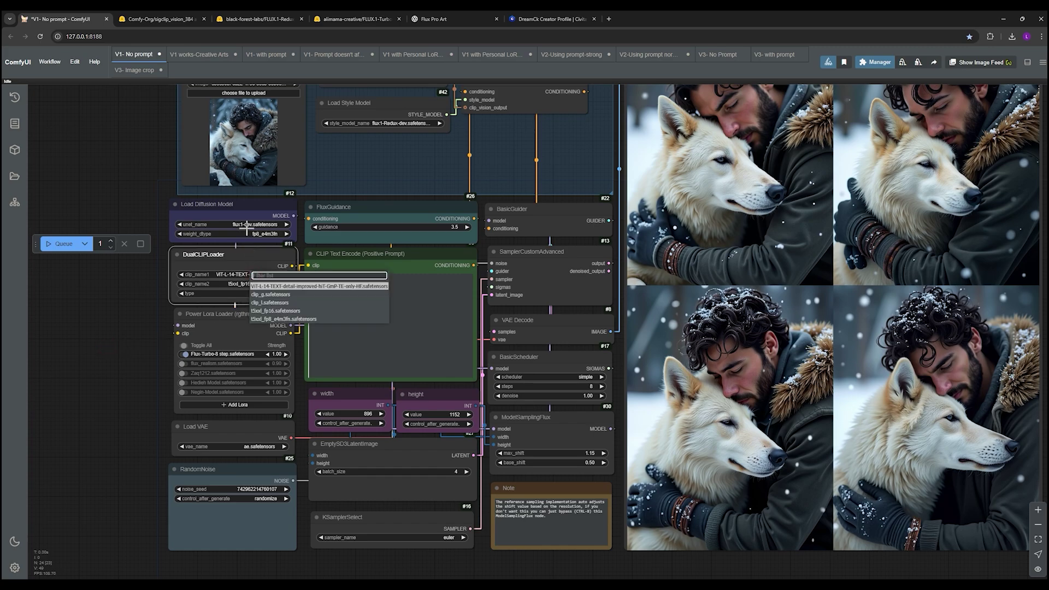
pyautogui.click(256, 226)
pyautogui.click(258, 236)
pyautogui.click(257, 234)
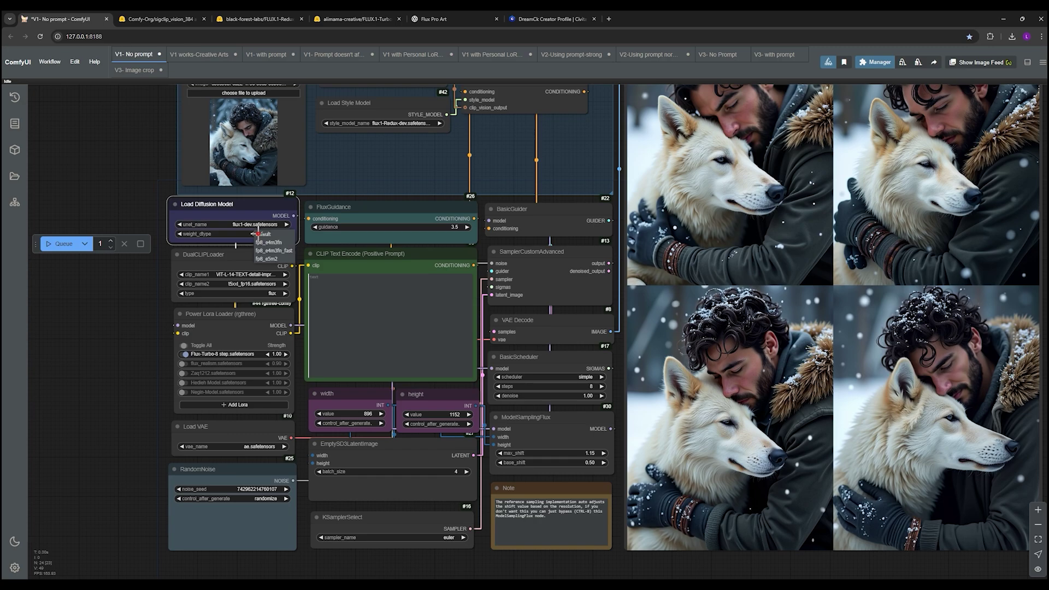
pyautogui.click(278, 242)
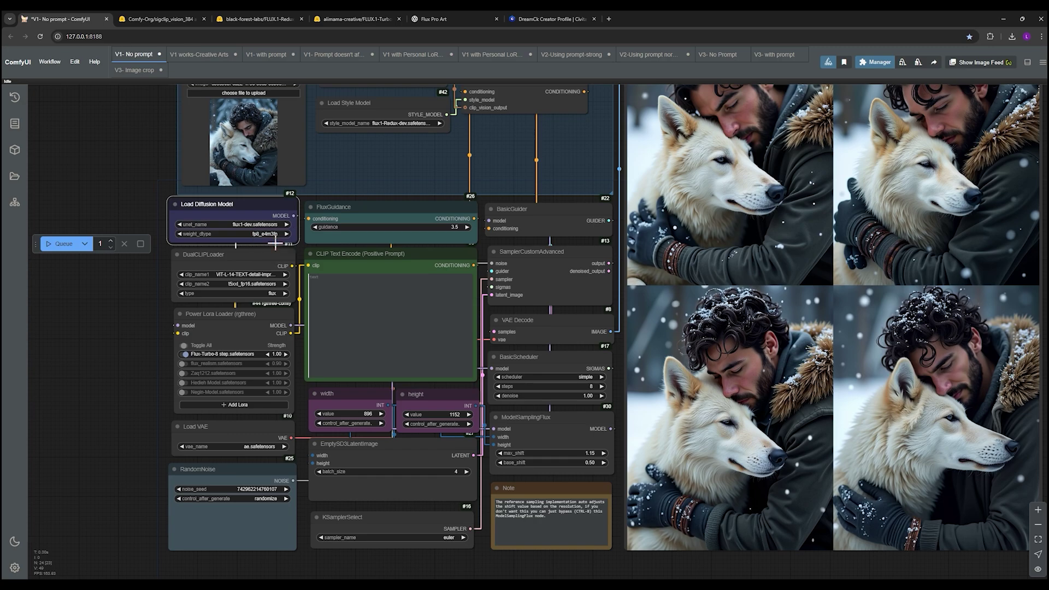
# Load the JPEG of the man hugging the white wolf from the youtube\22\New folder directory into the Load Image node
pyautogui.scroll(2, 156, 288)
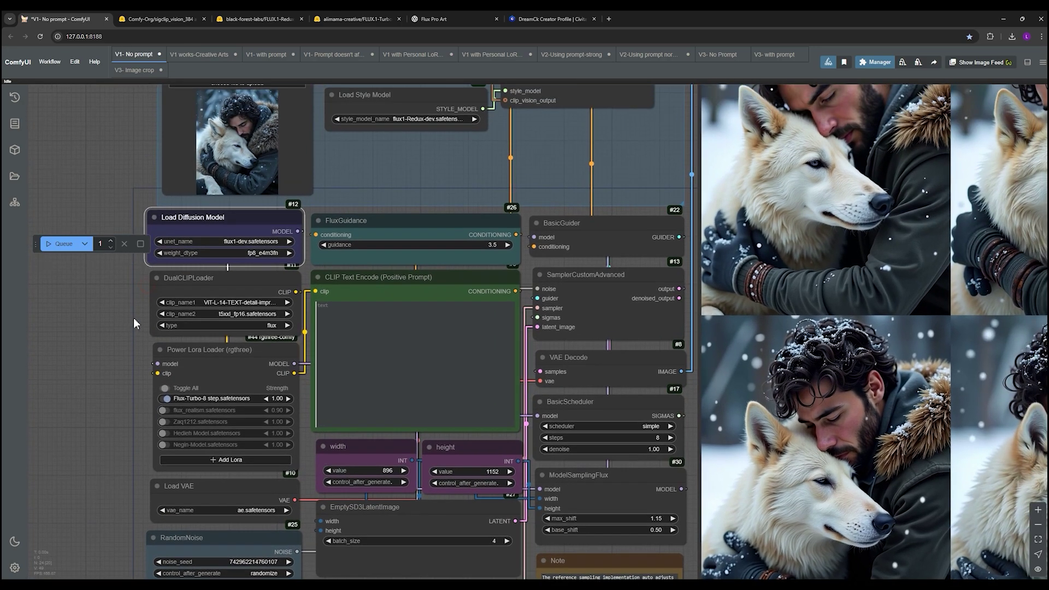
pyautogui.scroll(-3, 128, 345)
pyautogui.moveTo(100, 319); pyautogui.dragTo(109, 371)
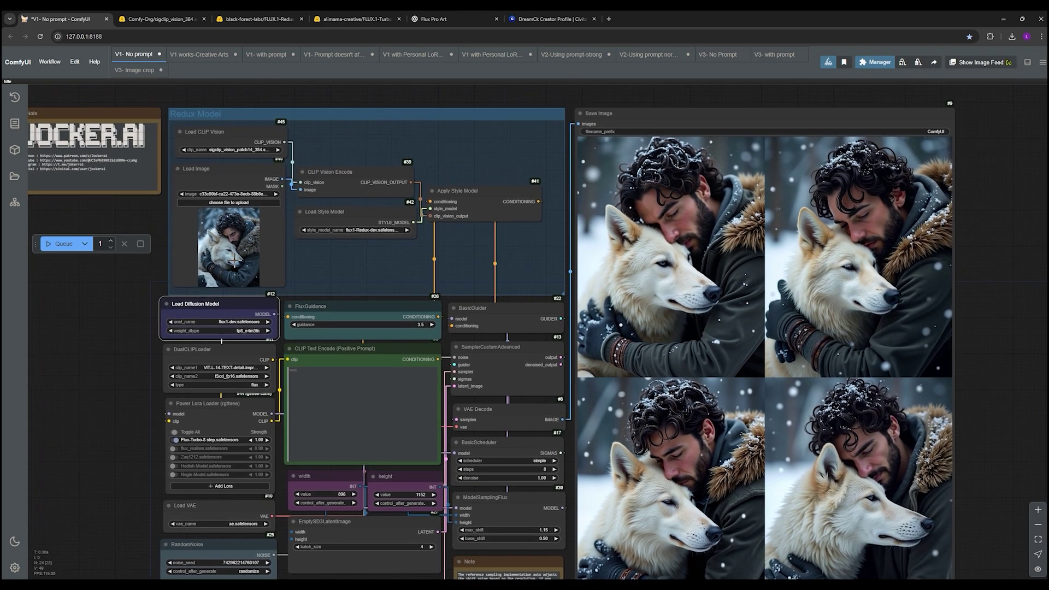
pyautogui.click(428, 584)
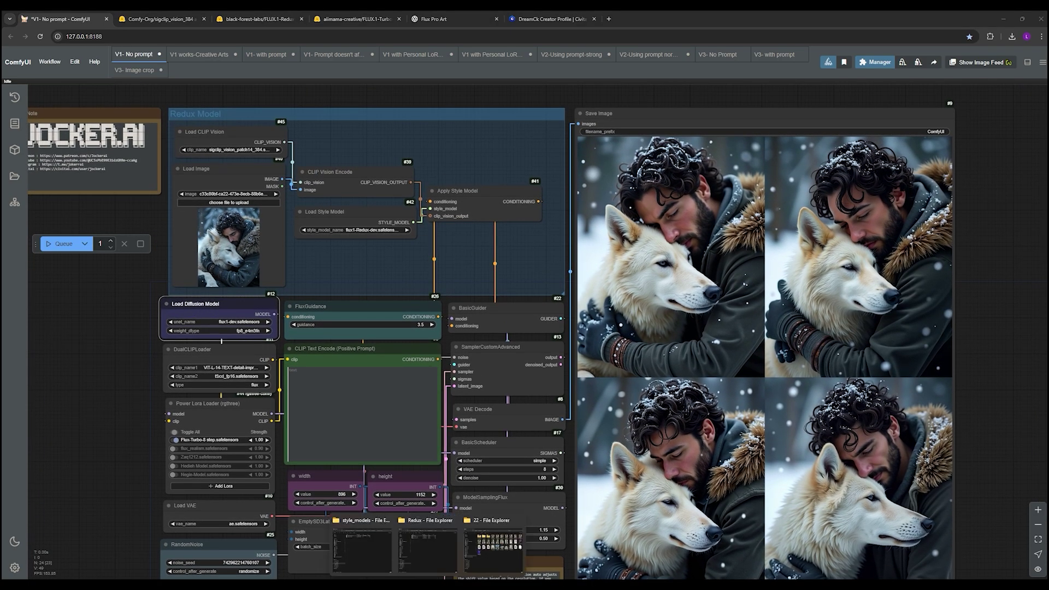
pyautogui.click(492, 552)
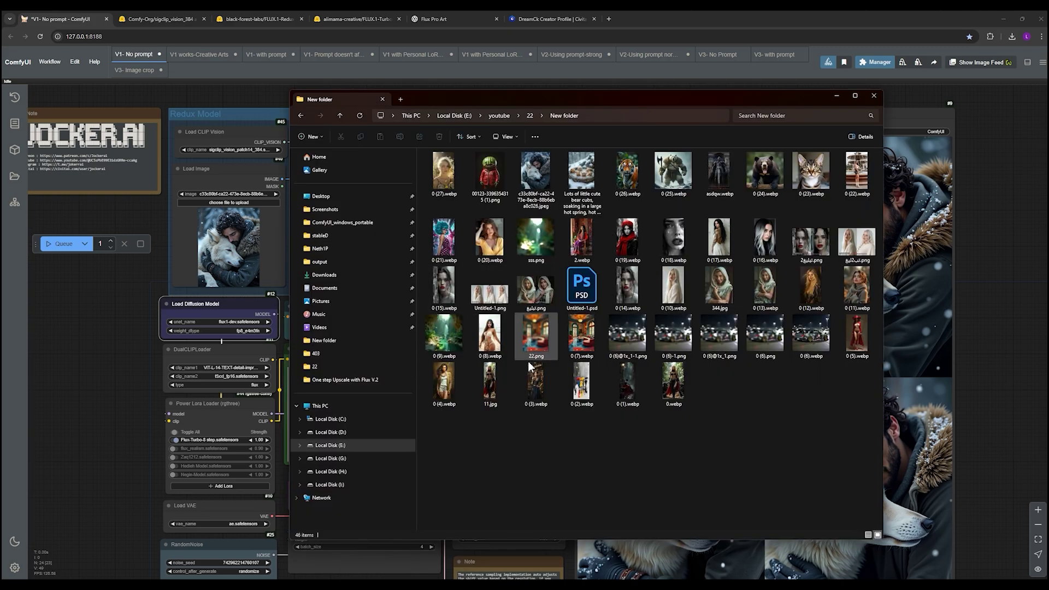
pyautogui.click(532, 180)
pyautogui.moveTo(532, 179); pyautogui.dragTo(239, 236)
pyautogui.click(123, 296)
# Inspect the output dimensions in the width and height nodes
pyautogui.moveTo(69, 443); pyautogui.dragTo(62, 378)
pyautogui.click(403, 421)
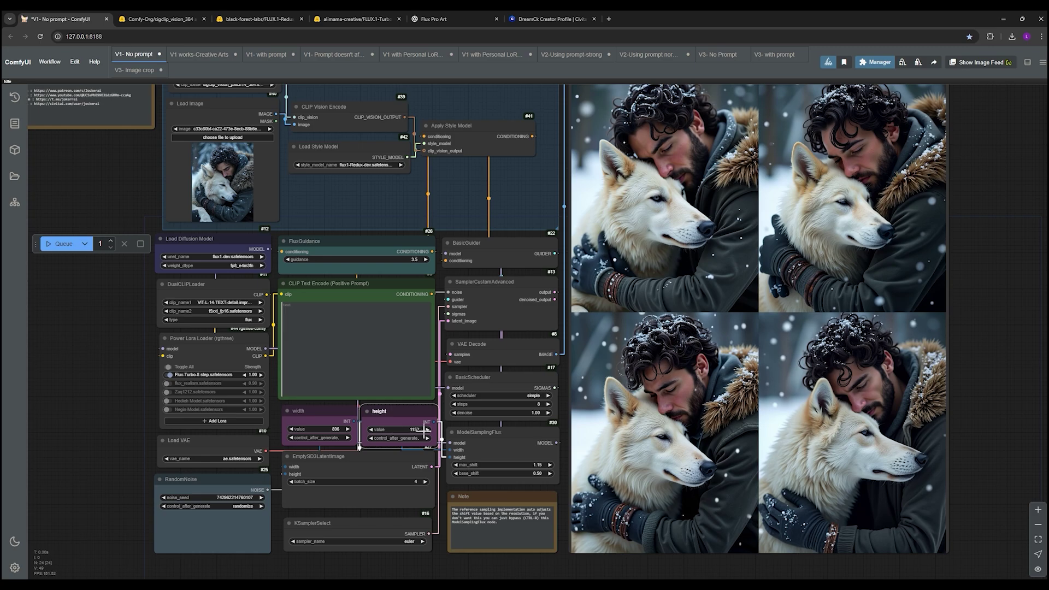
pyautogui.scroll(4, 399, 433)
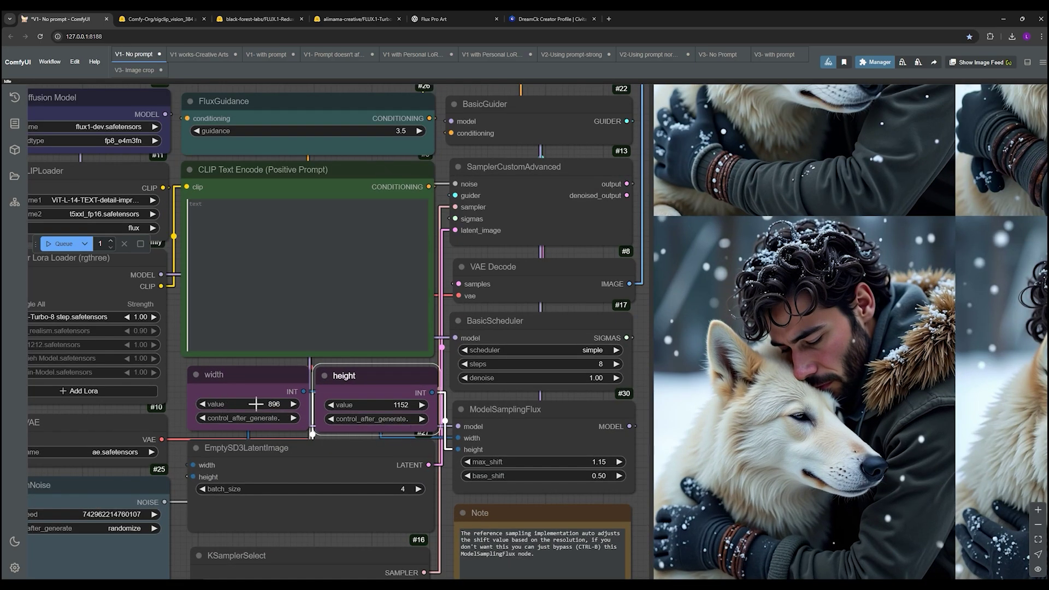
pyautogui.scroll(-5, 281, 429)
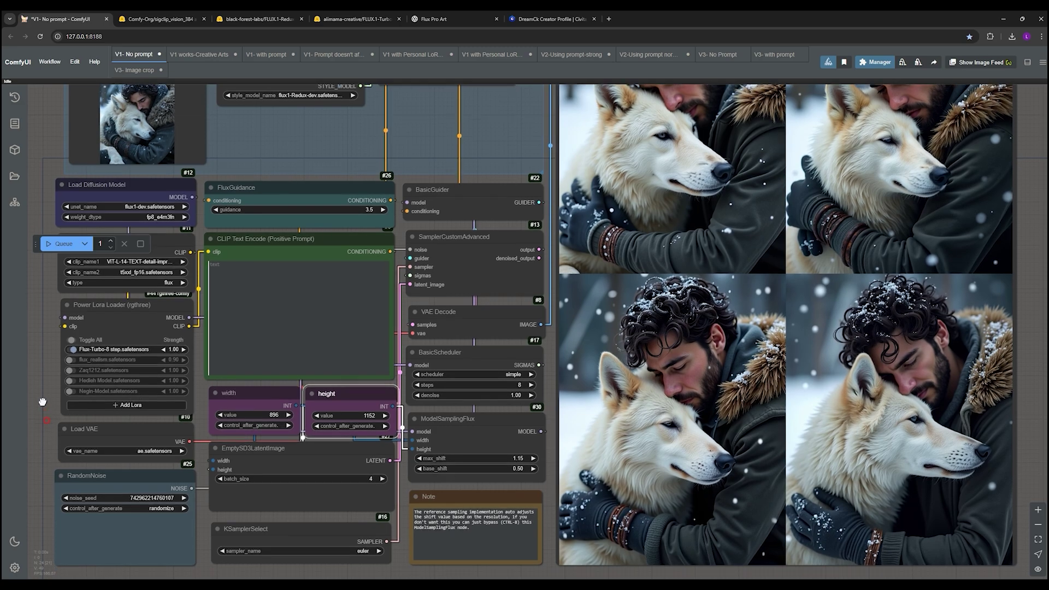
# Set batch_size in the EmptySD3LatentImage node to 4
pyautogui.moveTo(44, 421); pyautogui.dragTo(34, 384)
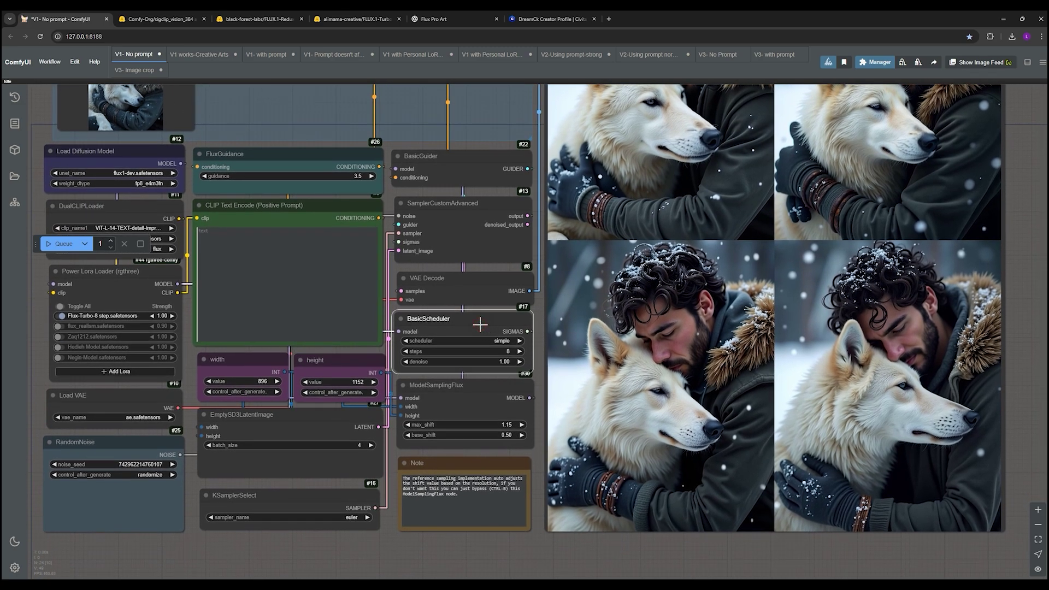
pyautogui.click(306, 446)
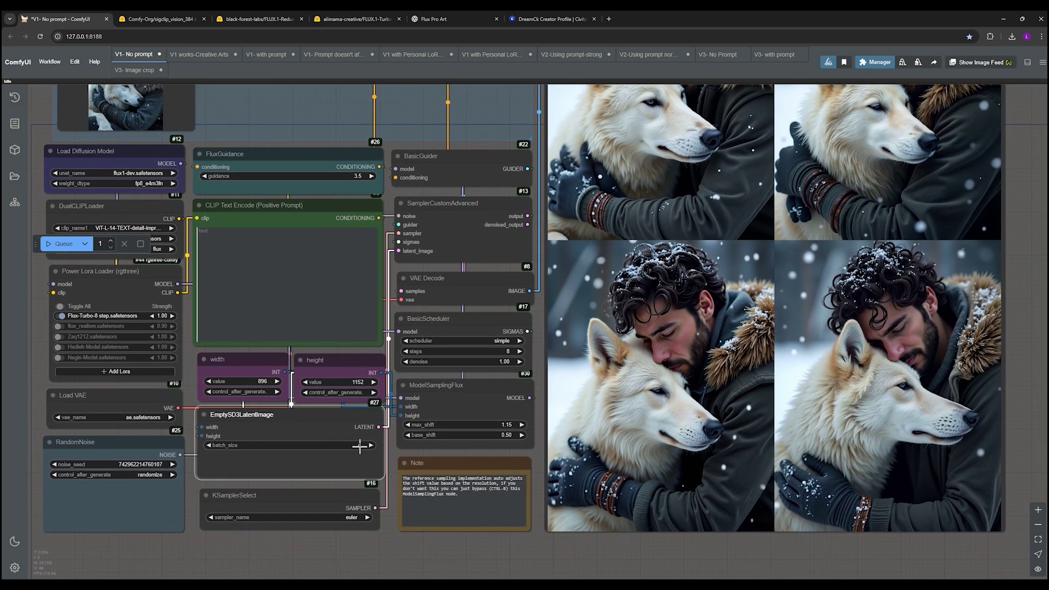
pyautogui.click(318, 446)
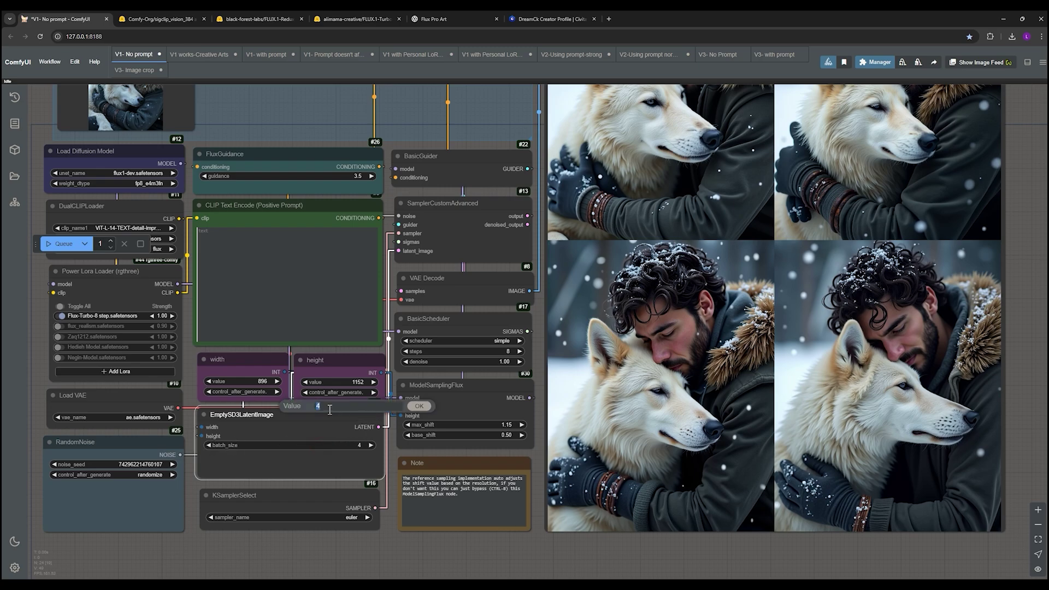
pyautogui.click(419, 406)
pyautogui.scroll(3, 349, 481)
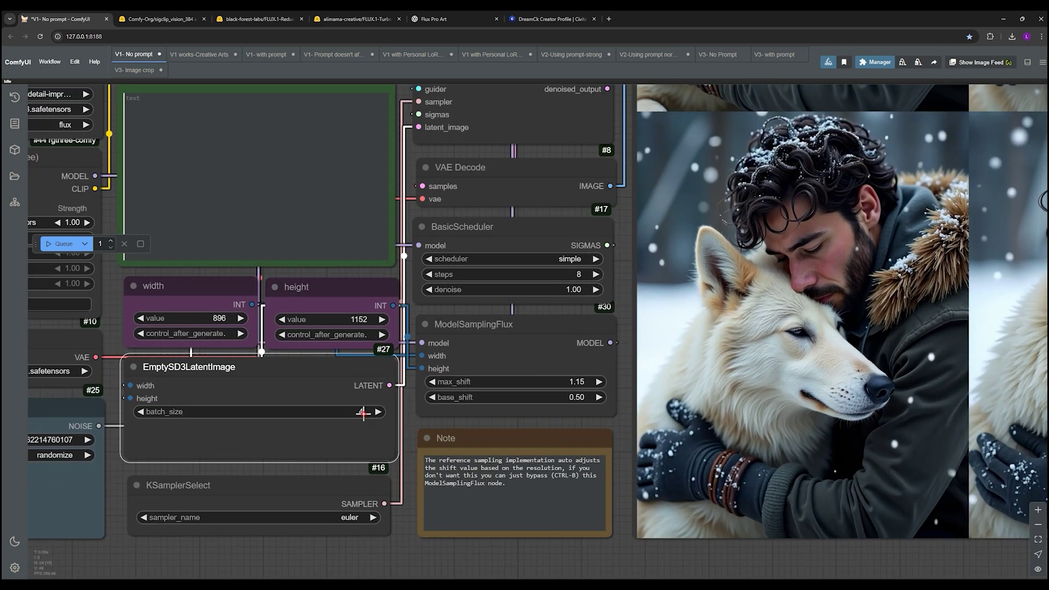
pyautogui.click(362, 411)
pyautogui.click(494, 372)
pyautogui.click(376, 412)
pyautogui.click(381, 412)
pyautogui.scroll(-2, 313, 433)
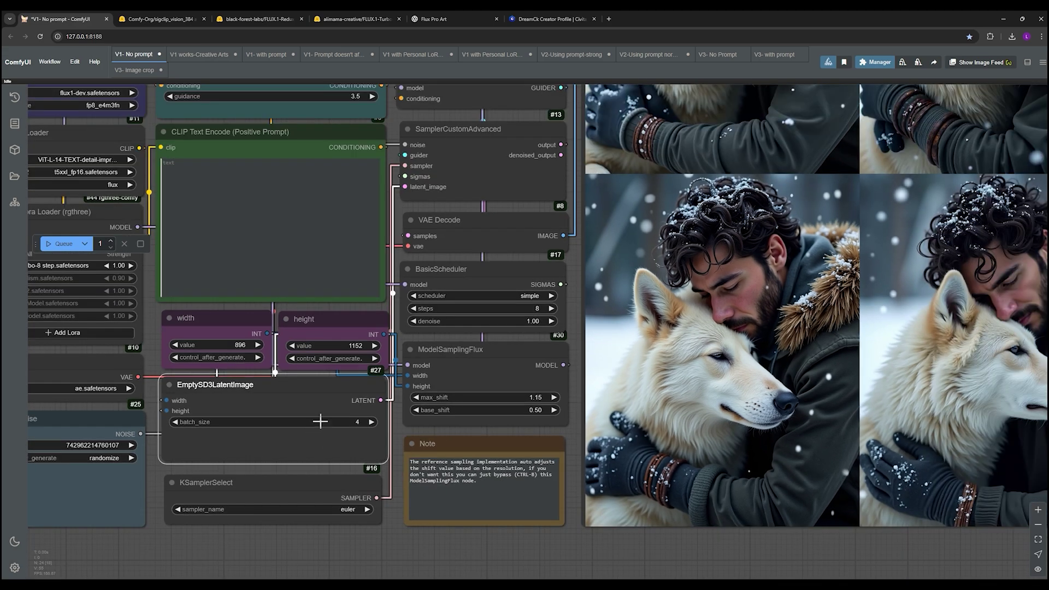
# Set the steps in the BasicScheduler node to 8
pyautogui.click(480, 280)
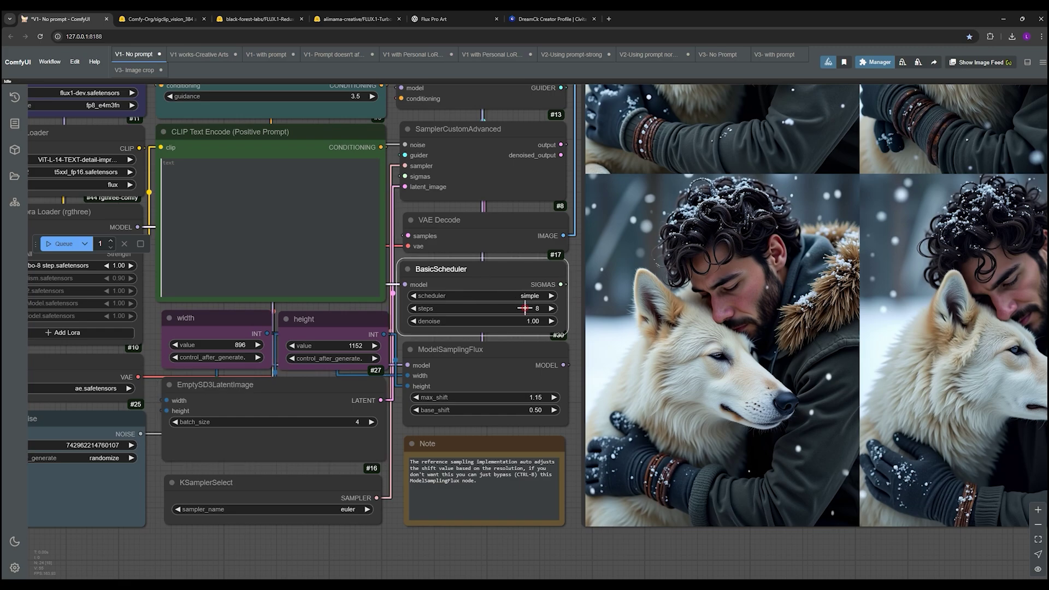
pyautogui.click(525, 308)
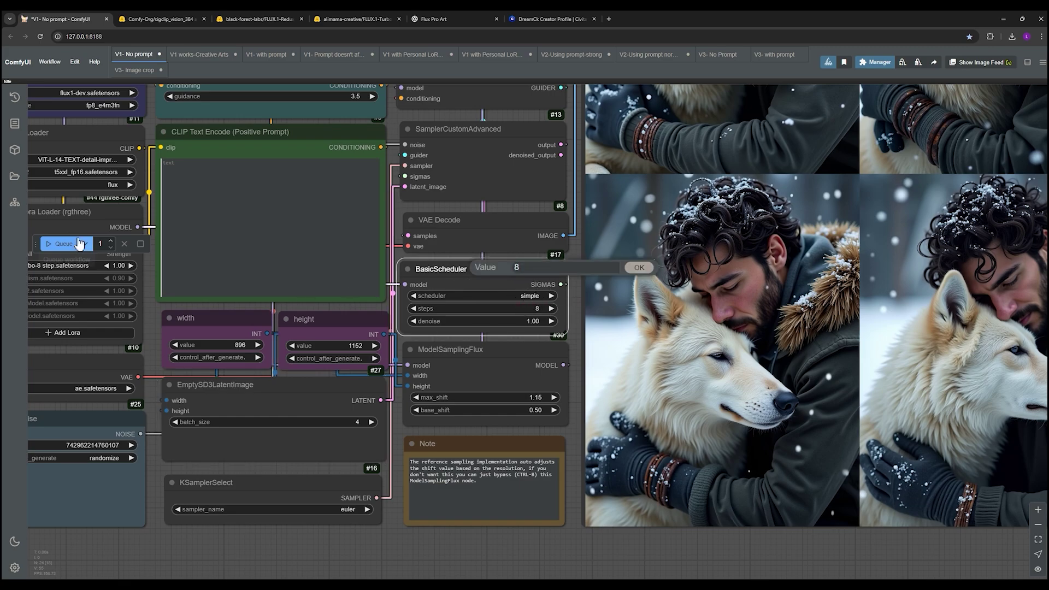
pyautogui.click(638, 267)
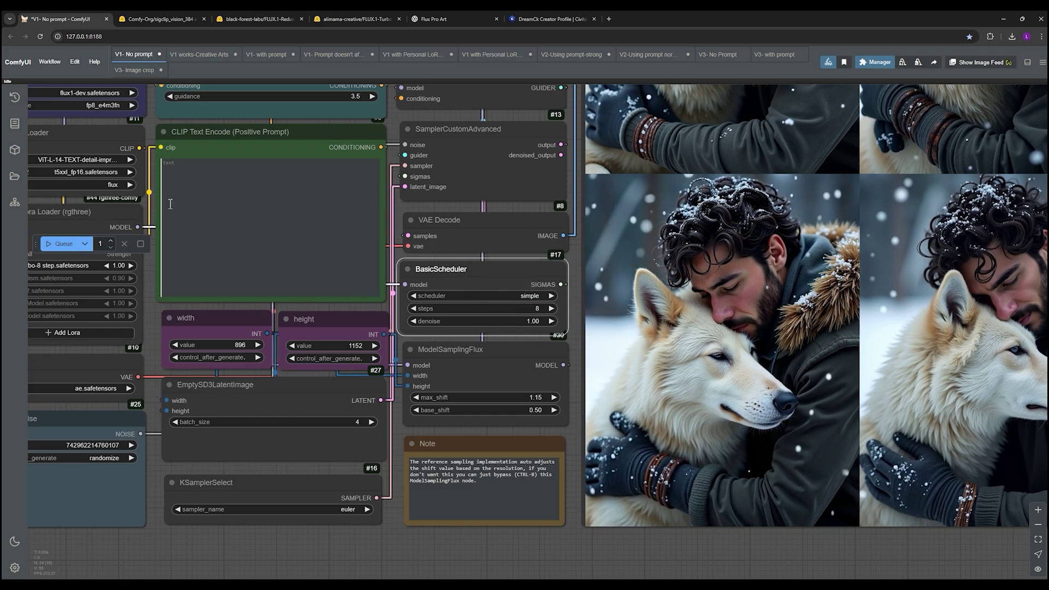
# Move the floating queue bar away from the model loader nodes to over the positive prompt node
pyautogui.moveTo(152, 277); pyautogui.dragTo(159, 281)
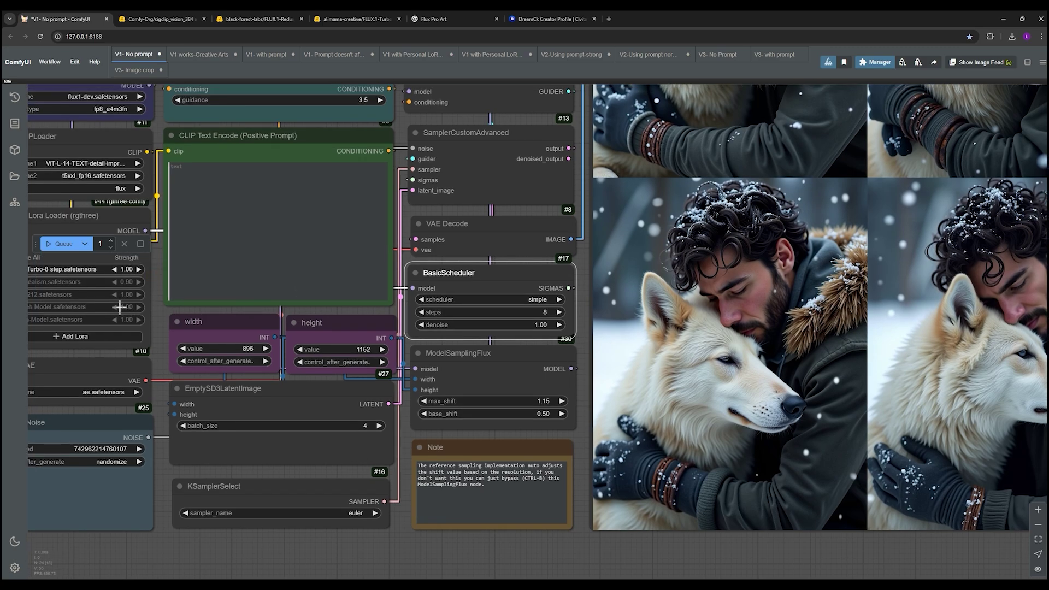
pyautogui.moveTo(161, 322); pyautogui.dragTo(263, 327)
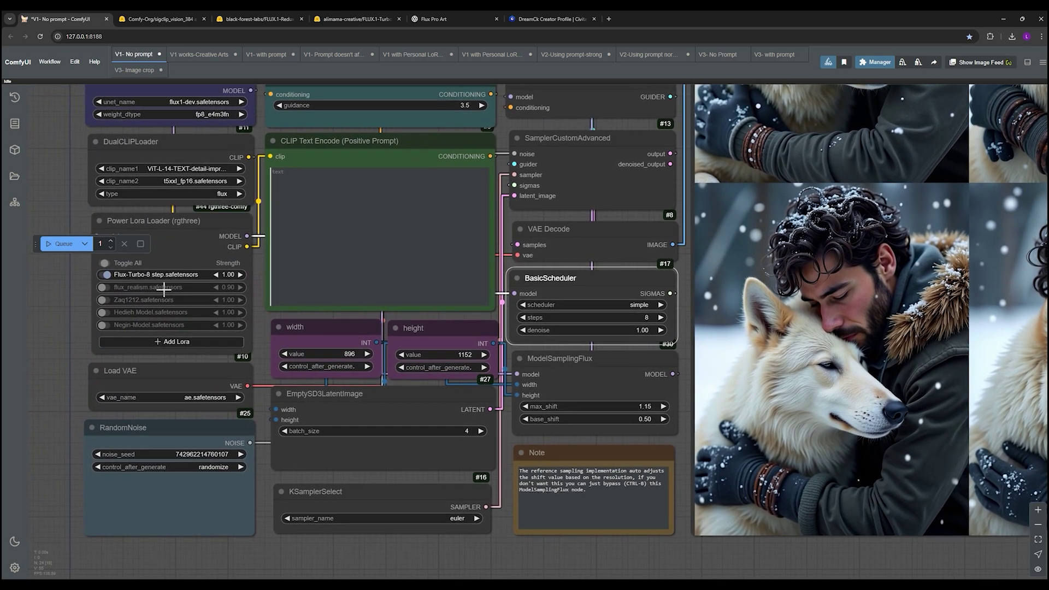
pyautogui.moveTo(508, 219); pyautogui.dragTo(484, 338)
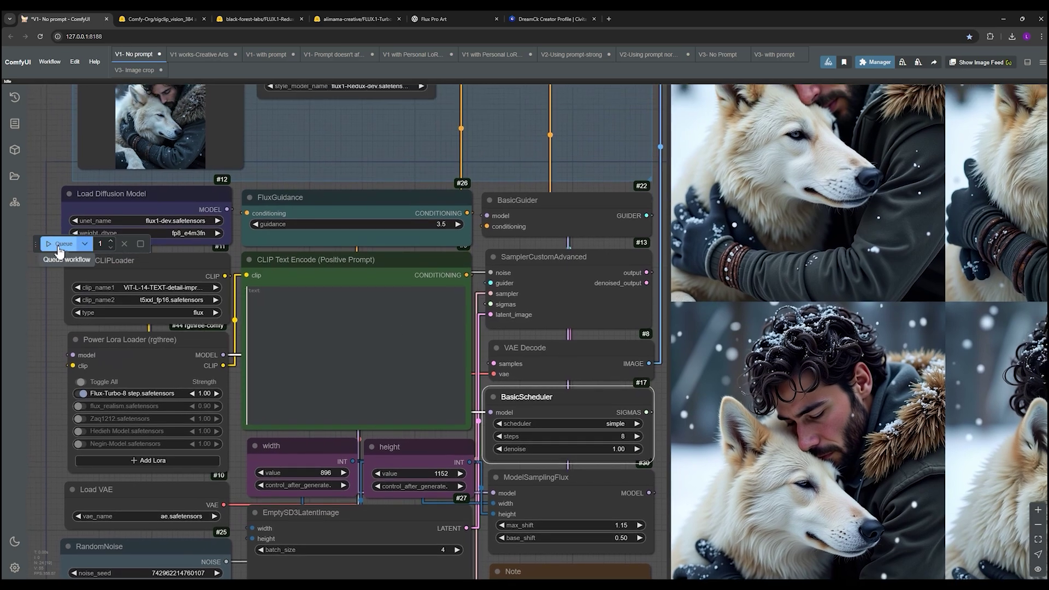
pyautogui.moveTo(36, 244); pyautogui.dragTo(283, 324)
# Examine the generated variations in the Save Image node up close and compare them with the source image
pyautogui.scroll(-5, 47, 321)
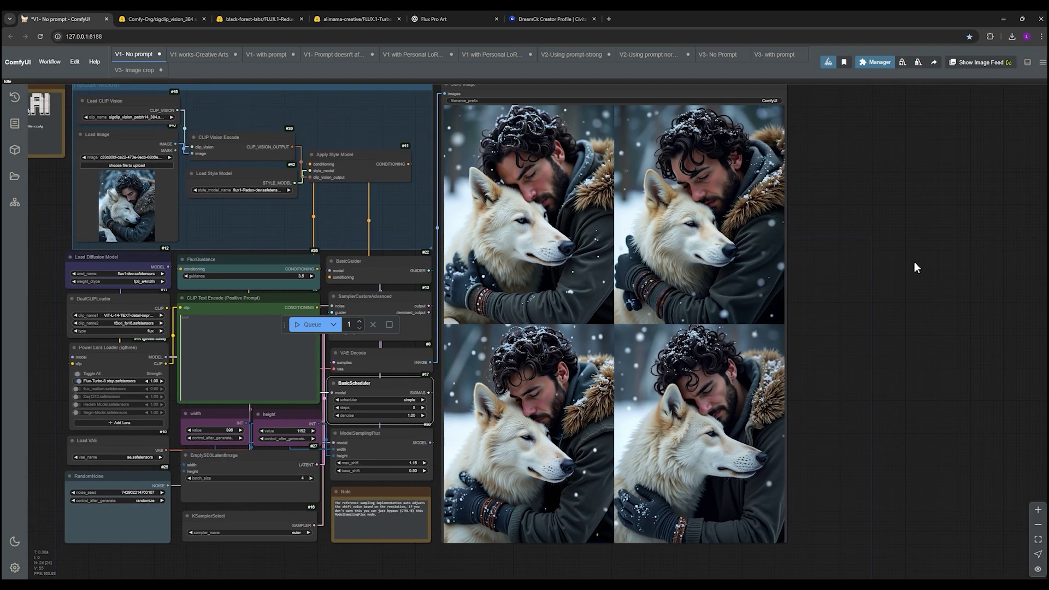
pyautogui.scroll(2, 915, 265)
pyautogui.scroll(3, 646, 326)
pyautogui.moveTo(892, 234); pyautogui.dragTo(917, 249)
pyautogui.scroll(-1, 911, 259)
pyautogui.scroll(3, 703, 439)
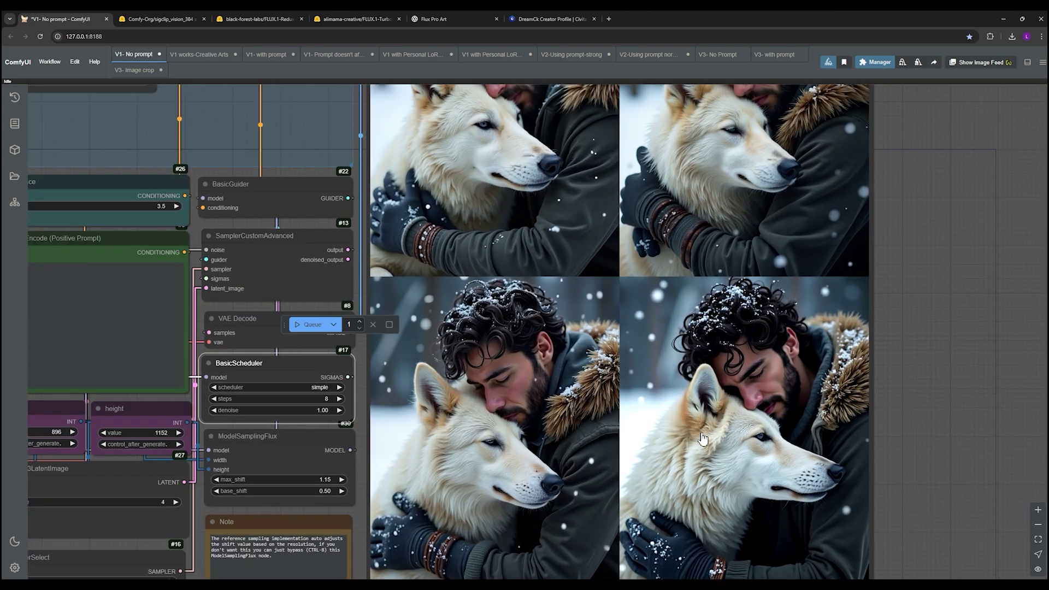
pyautogui.scroll(4, 703, 439)
pyautogui.moveTo(998, 256); pyautogui.dragTo(1019, 192)
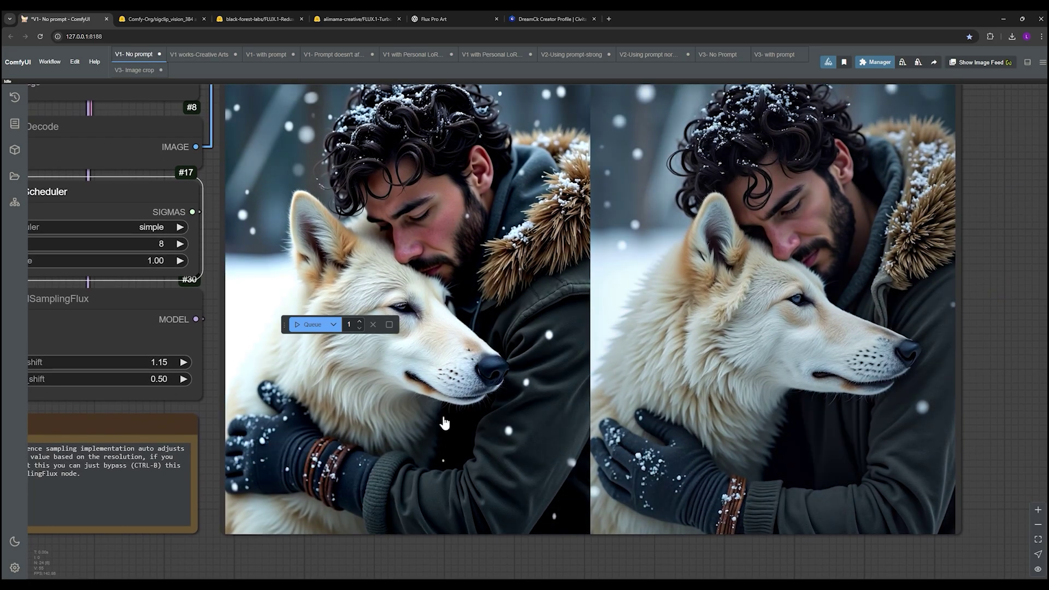
# Move the floating queue bar off the generated images and examine the four man-and-wolf variations in the Save Image node
pyautogui.scroll(4, 255, 314)
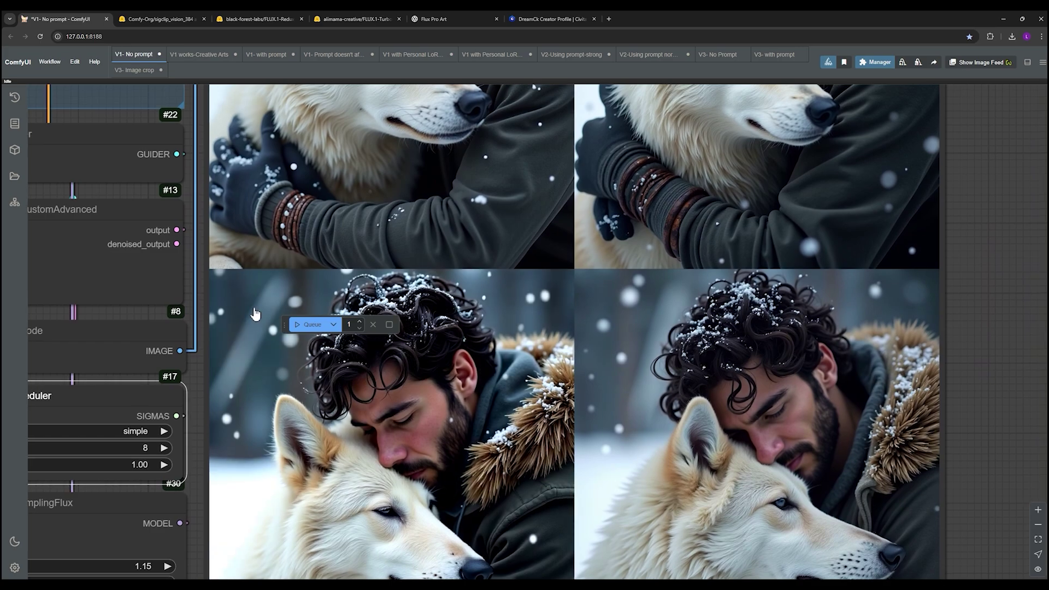
pyautogui.moveTo(285, 325); pyautogui.dragTo(37, 368)
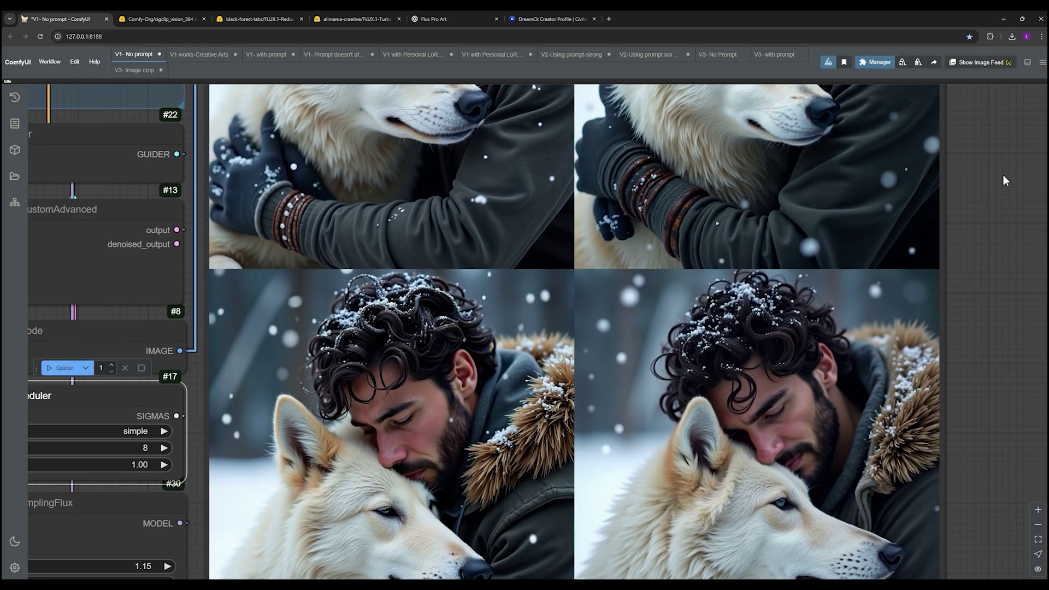
pyautogui.scroll(5, 1003, 180)
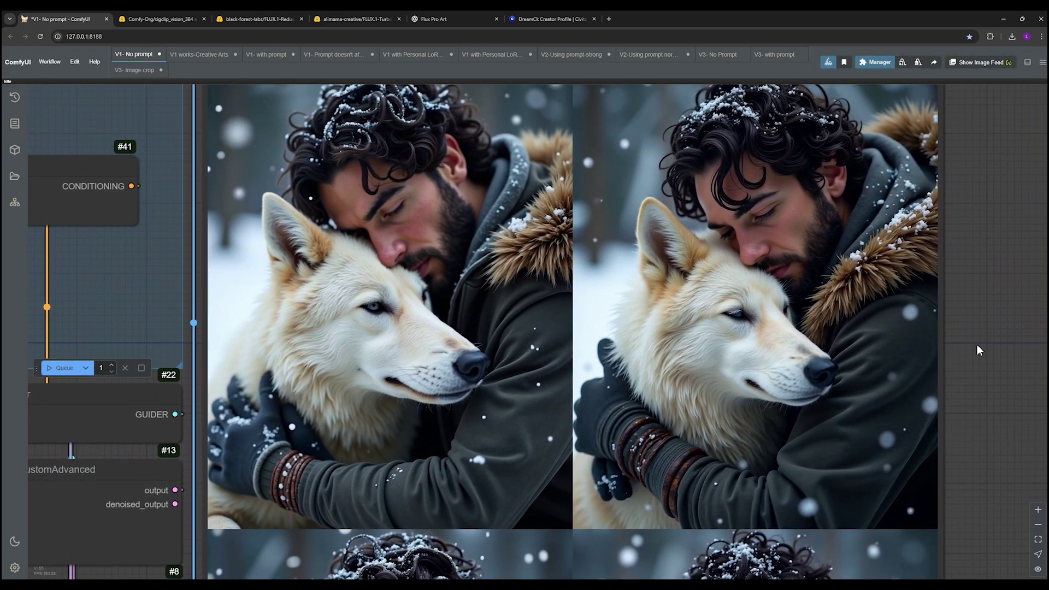
pyautogui.scroll(-1, 987, 355)
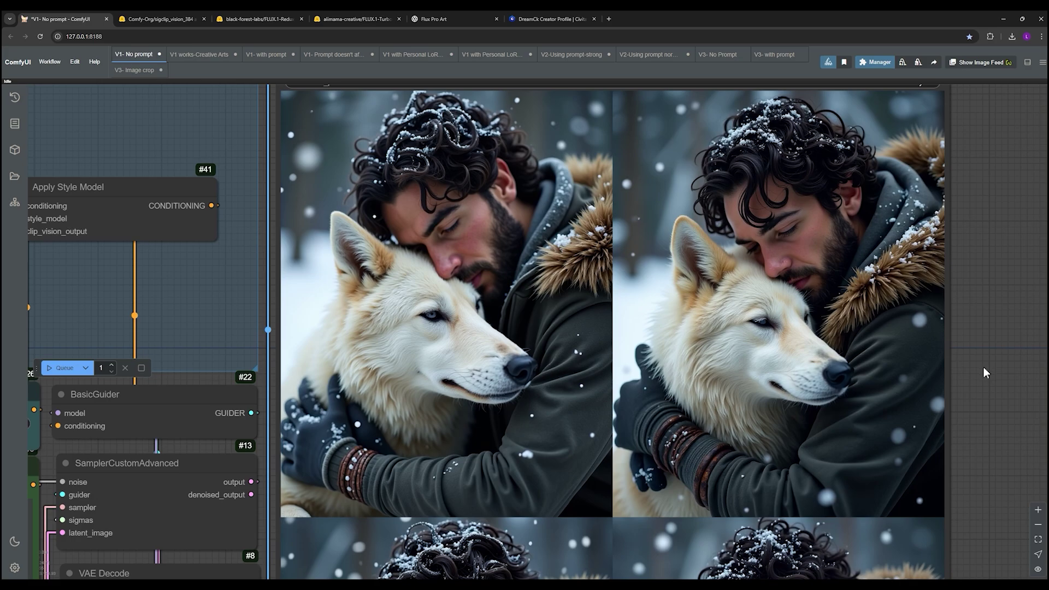
pyautogui.scroll(-3, 984, 372)
pyautogui.moveTo(1002, 412); pyautogui.dragTo(912, 234)
pyautogui.scroll(-3, 919, 287)
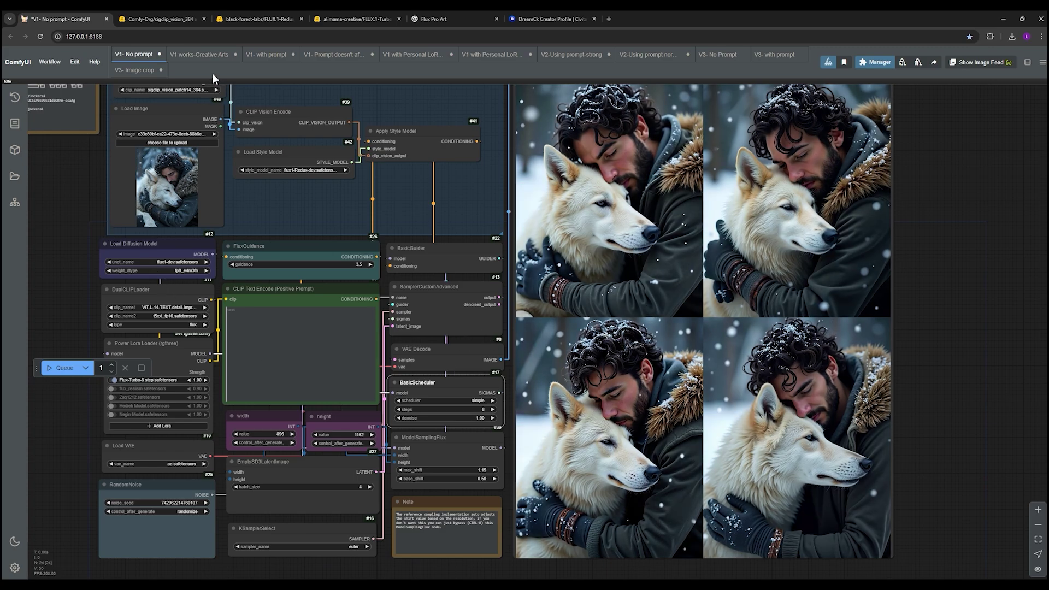
# Open the V1 works-Creative Arts workflow and examine the watermelon character source image in the Load Image node
pyautogui.click(204, 54)
pyautogui.moveTo(269, 224); pyautogui.dragTo(169, 224)
pyautogui.scroll(1, 172, 224)
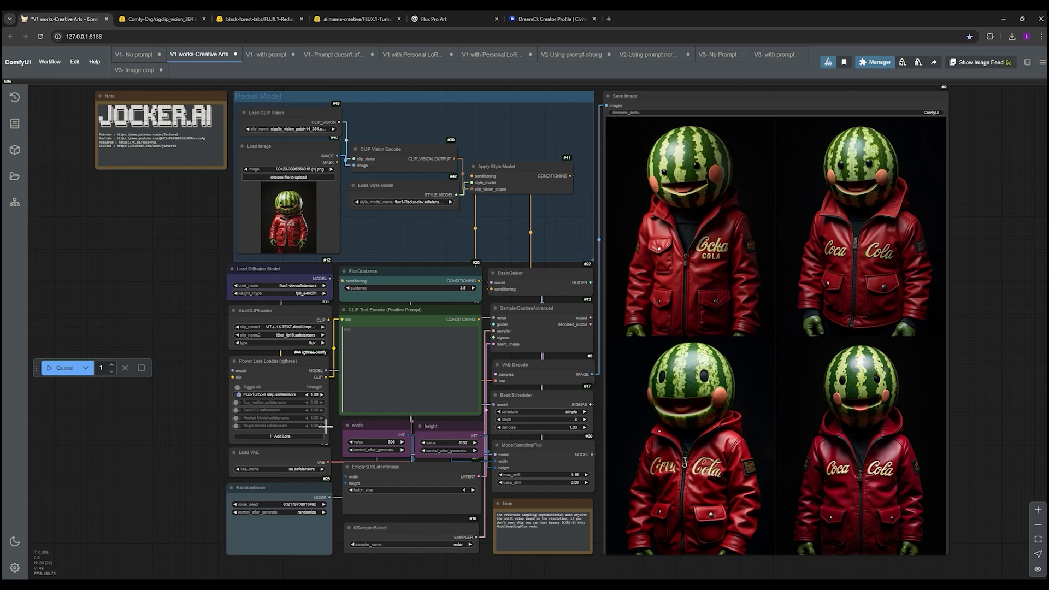
pyautogui.scroll(5, 215, 230)
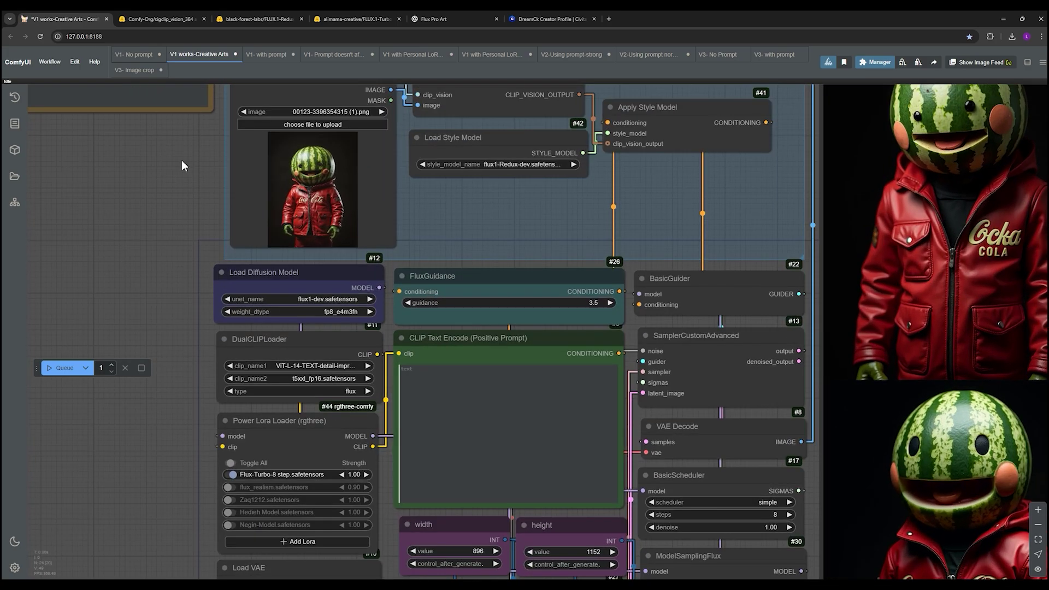
pyautogui.scroll(6, 145, 258)
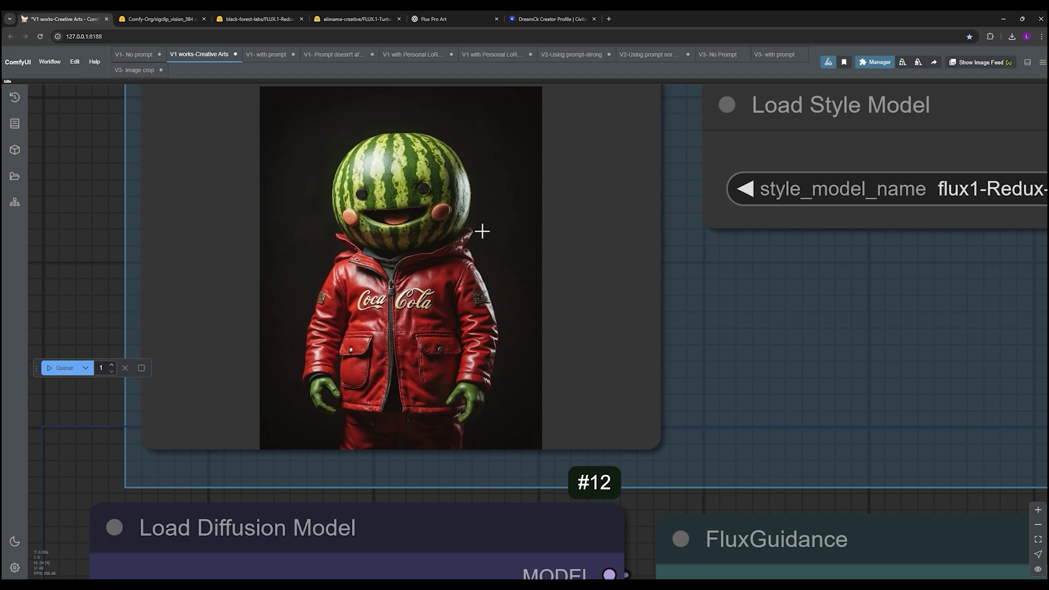
pyautogui.moveTo(717, 318); pyautogui.dragTo(717, 348)
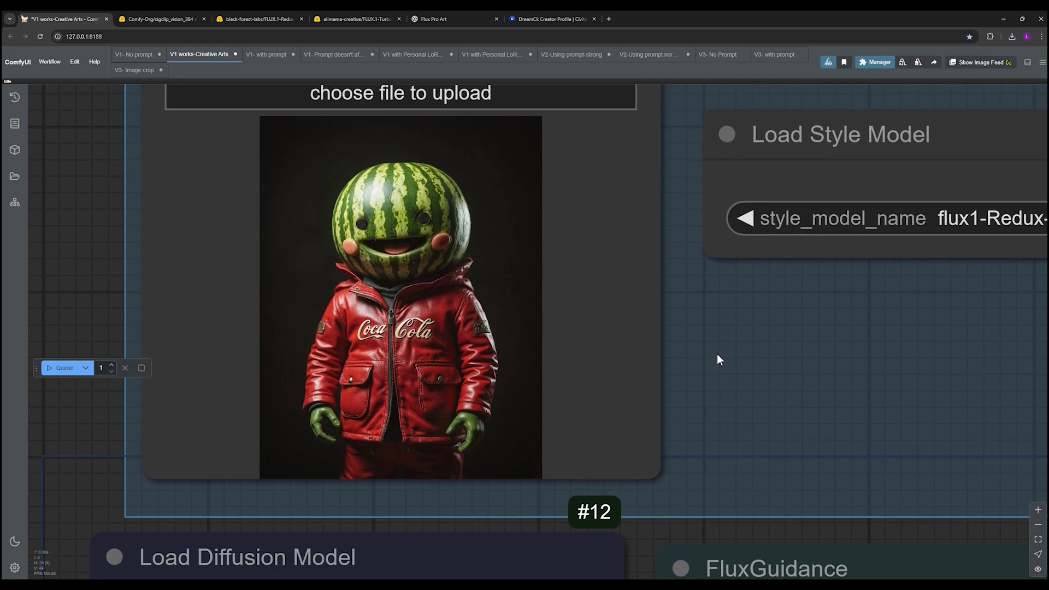
pyautogui.scroll(-5, 717, 358)
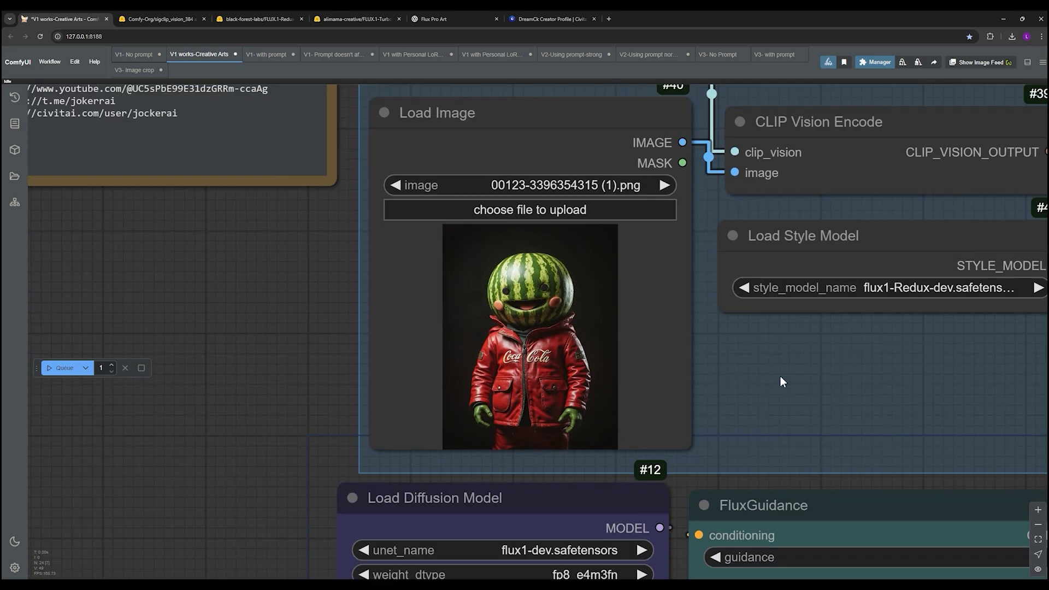
# Examine the generated watermelon character variations in the Save Image node and check the CLIP Text Encode (Positive Prompt) node
pyautogui.scroll(-2, 776, 377)
pyautogui.moveTo(825, 393); pyautogui.dragTo(381, 321)
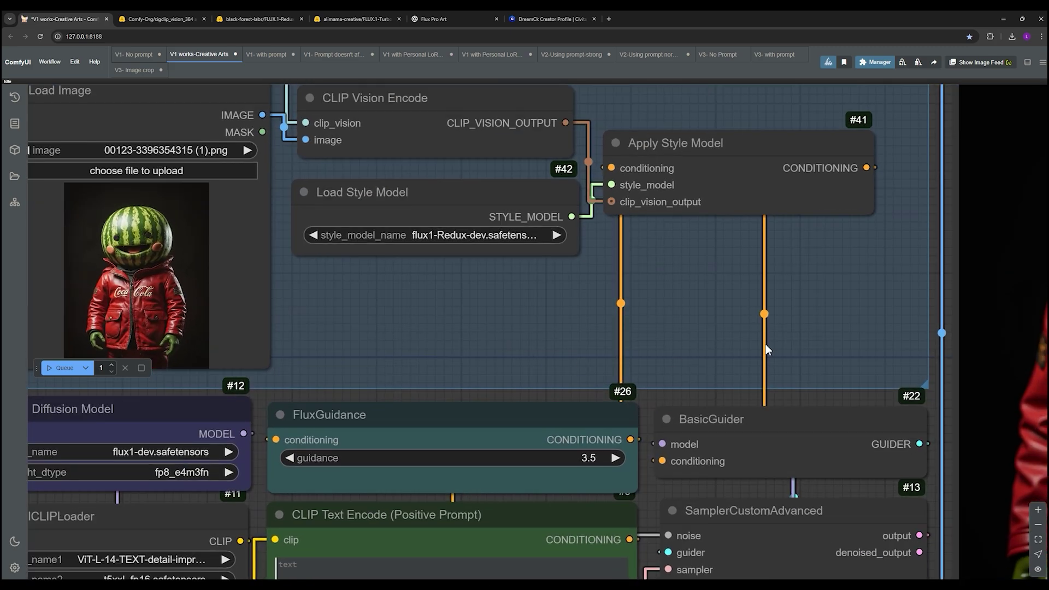
pyautogui.moveTo(765, 344); pyautogui.dragTo(387, 306)
pyautogui.scroll(-4, 520, 344)
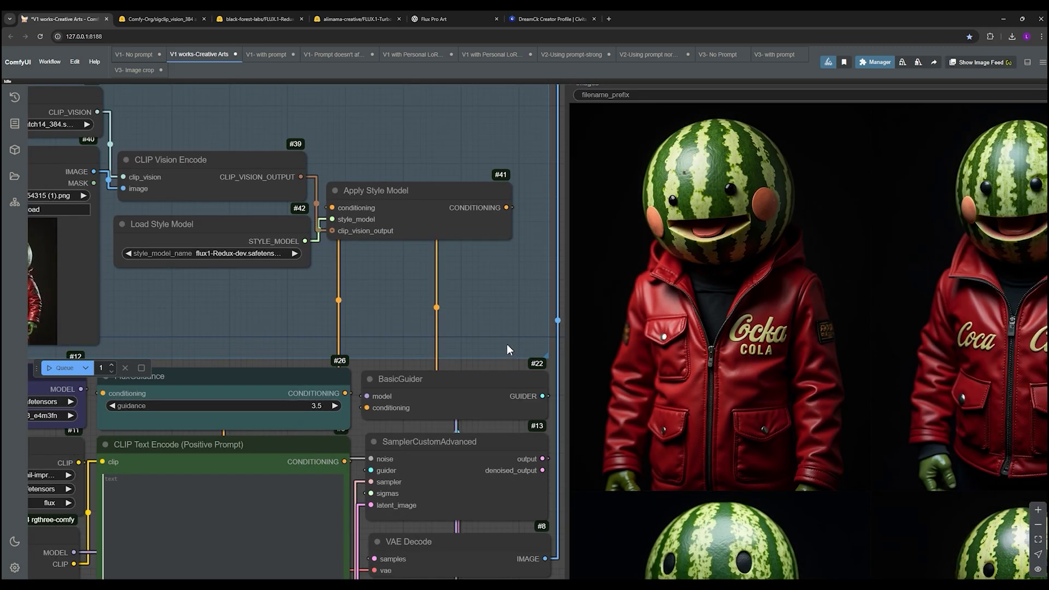
pyautogui.moveTo(507, 345); pyautogui.dragTo(306, 251)
pyautogui.scroll(-2, 487, 351)
pyautogui.moveTo(935, 335); pyautogui.dragTo(927, 234)
pyautogui.scroll(-2, 948, 368)
pyautogui.scroll(-2, 934, 244)
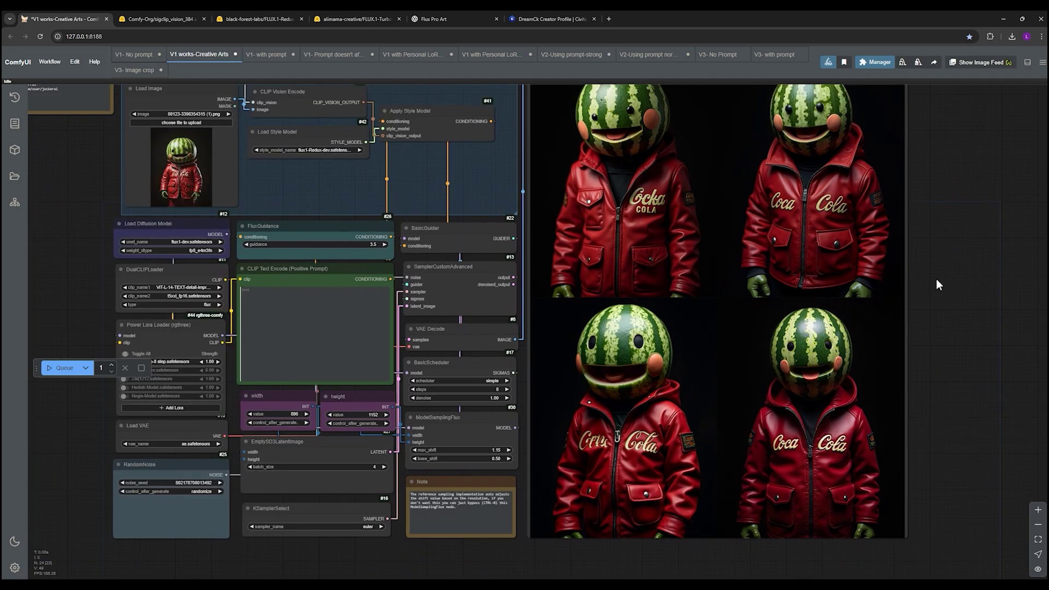
pyautogui.moveTo(978, 244); pyautogui.dragTo(1009, 275)
pyautogui.click(309, 358)
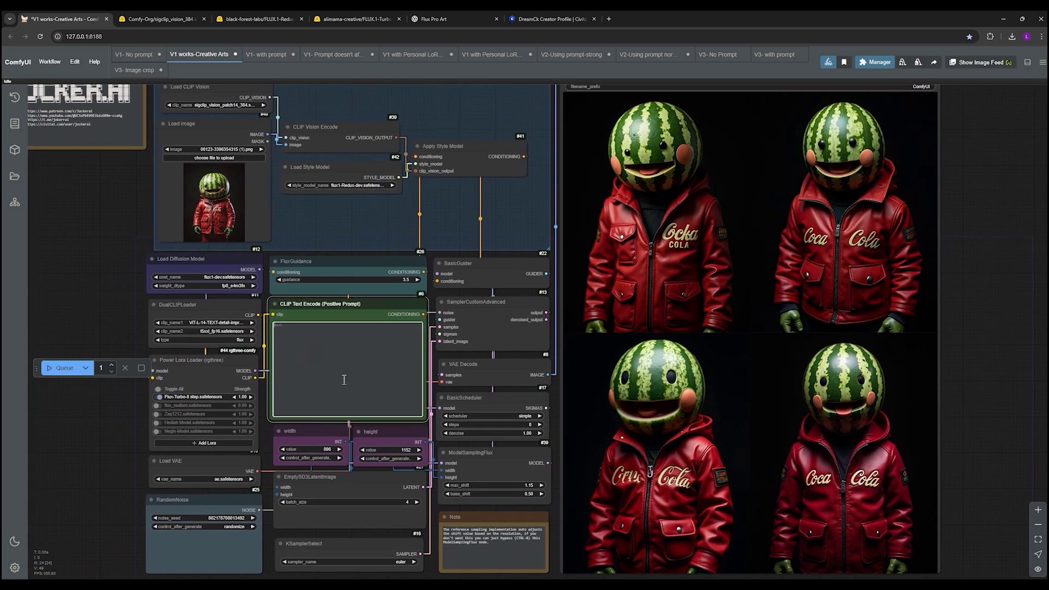
# Open the V1- with prompt workflow and highlight the full positive prompt text to read it
pyautogui.click(265, 57)
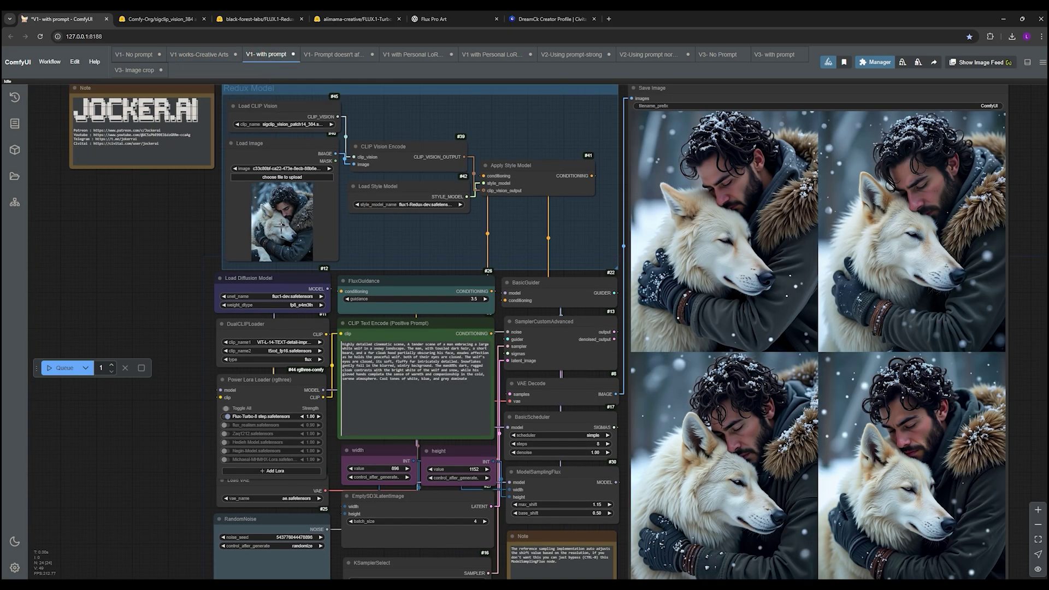
pyautogui.moveTo(479, 384); pyautogui.dragTo(359, 348)
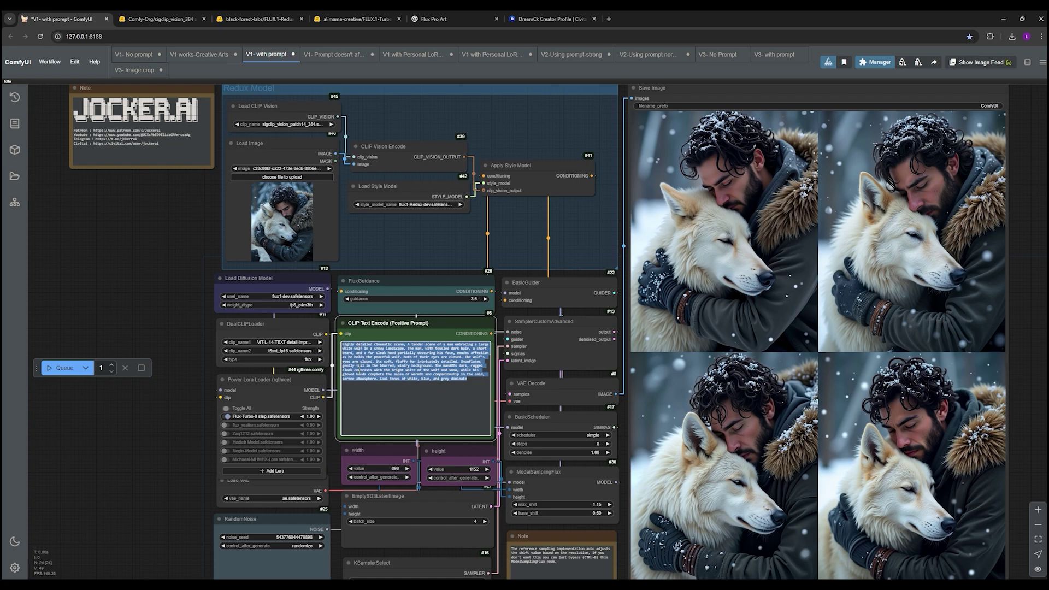
pyautogui.moveTo(176, 312); pyautogui.dragTo(33, 269)
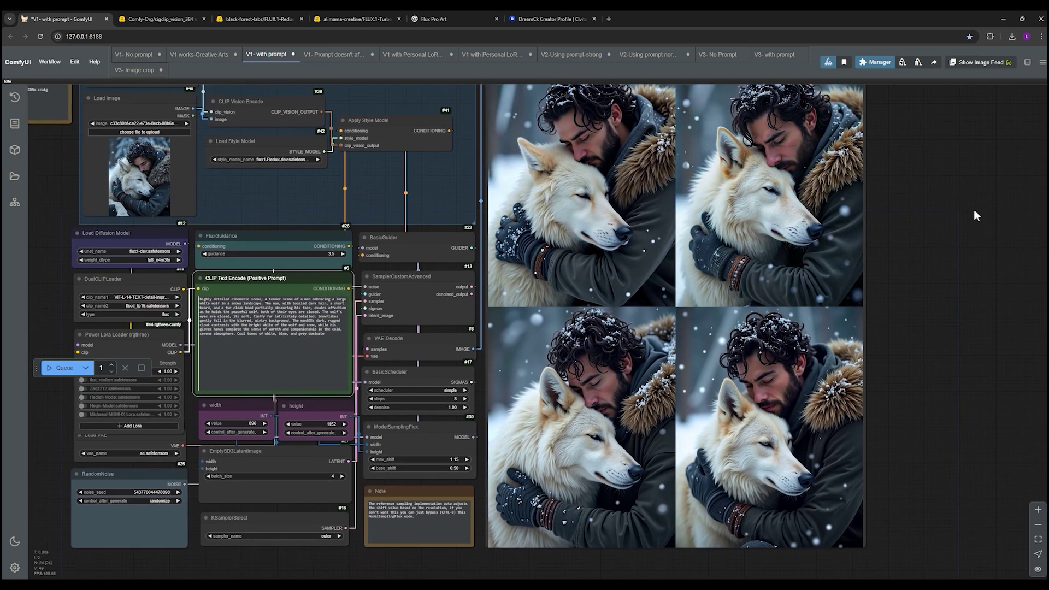
# Examine the images generated with the prompt and compare them with the results in the V1- No prompt workflow
pyautogui.moveTo(923, 211); pyautogui.dragTo(976, 347)
pyautogui.scroll(6, 897, 230)
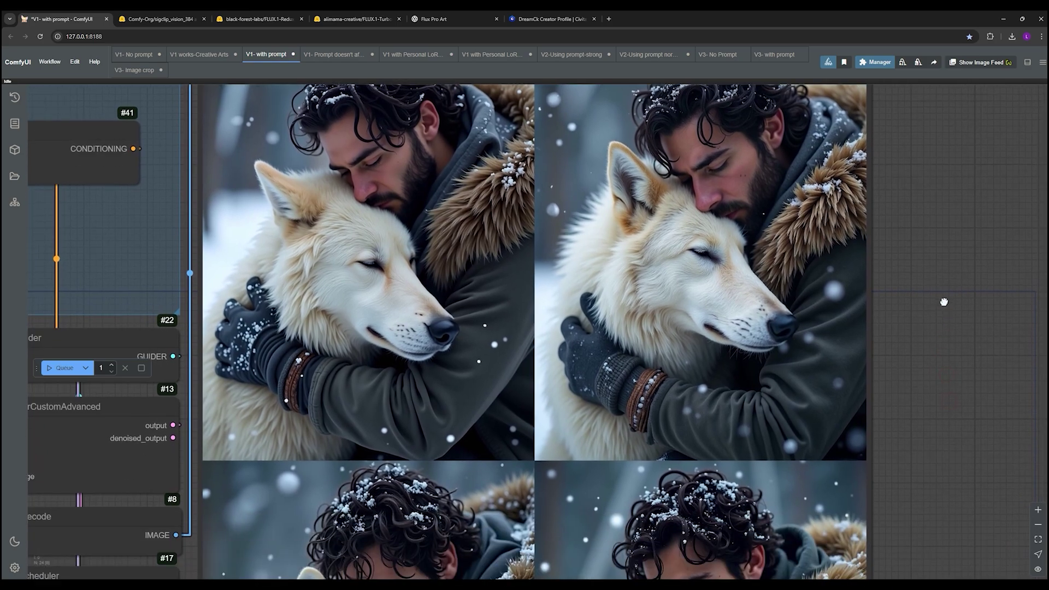
pyautogui.moveTo(944, 302); pyautogui.dragTo(983, 316)
pyautogui.scroll(-2, 987, 353)
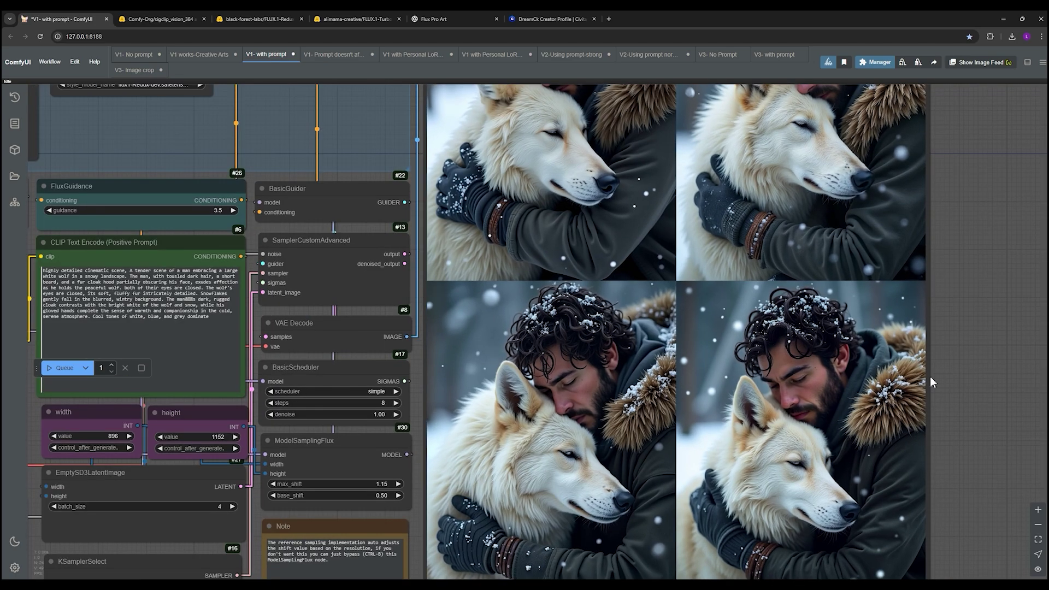
pyautogui.scroll(-1, 926, 382)
pyautogui.click(134, 54)
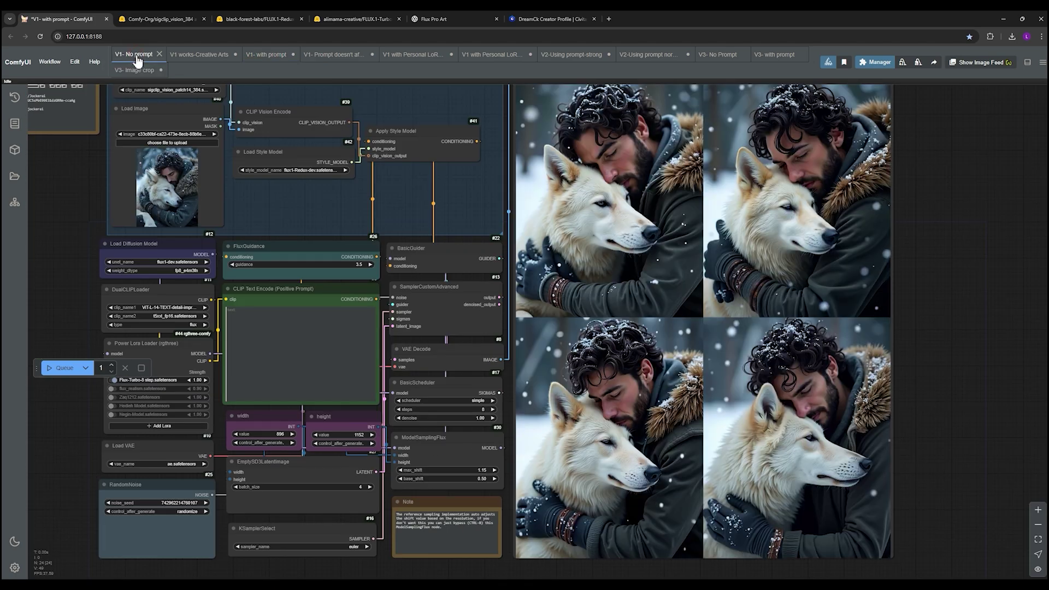
pyautogui.click(277, 59)
# Open the V1- Prompt doesn't affect workflow and read its positive prompt, highlighting the words "lemon" and "yellow"
pyautogui.click(333, 54)
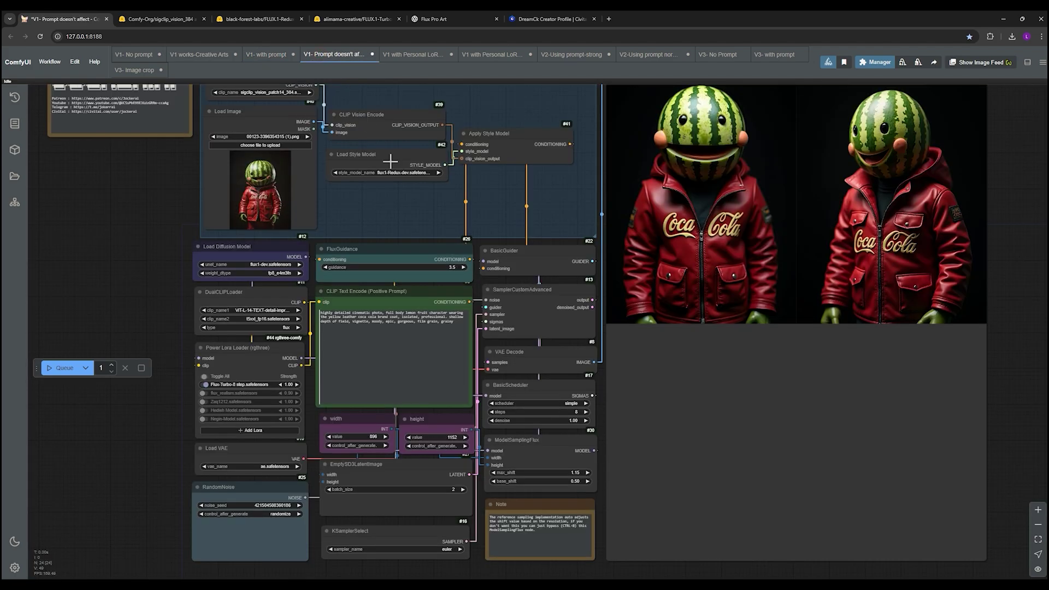
pyautogui.moveTo(133, 193); pyautogui.dragTo(123, 224)
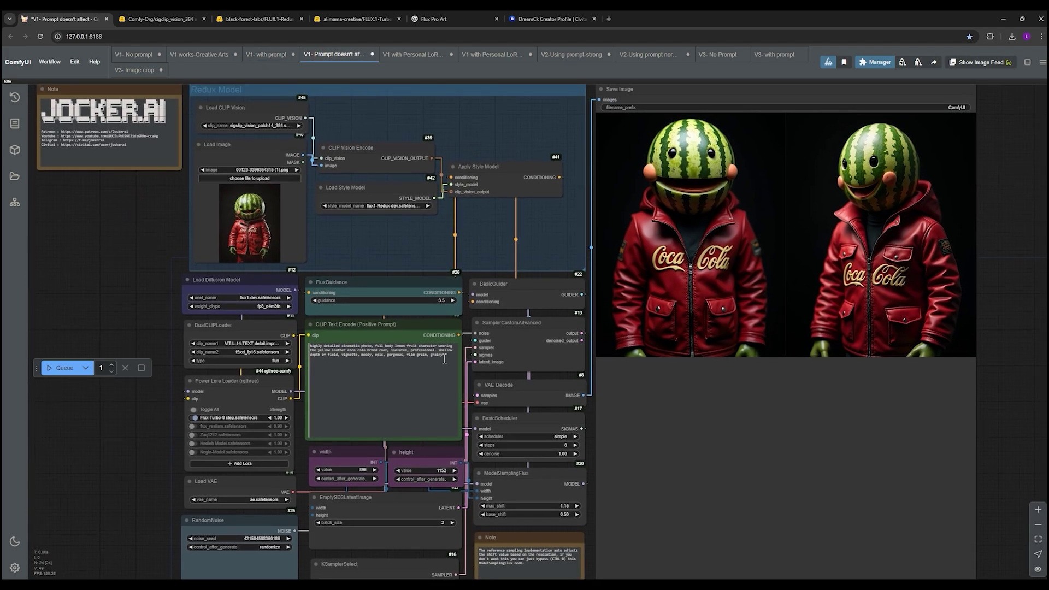
pyautogui.moveTo(445, 357); pyautogui.dragTo(310, 346)
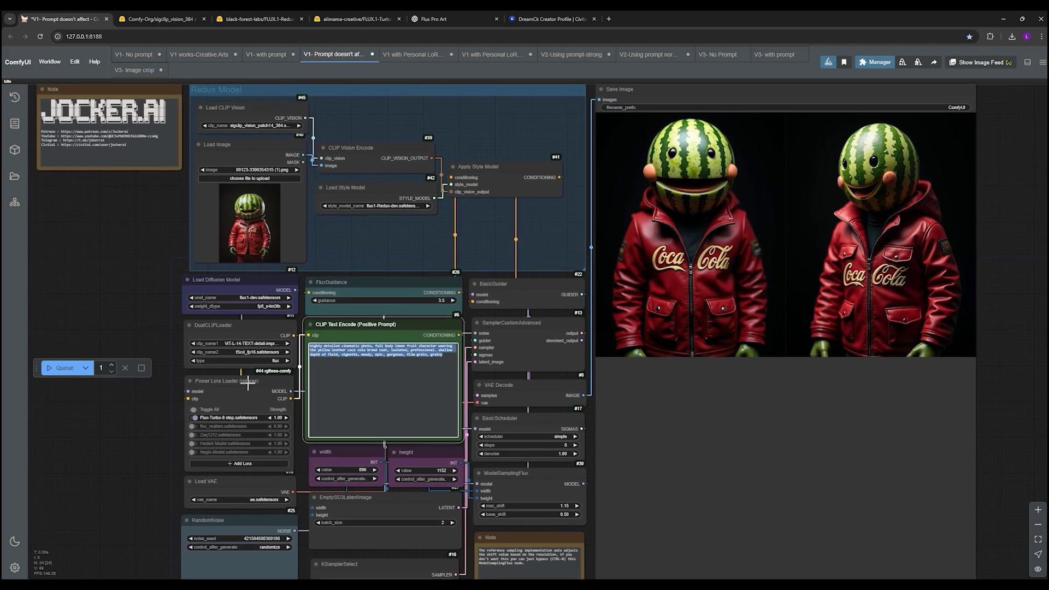
pyautogui.scroll(7, 154, 392)
pyautogui.click(639, 281)
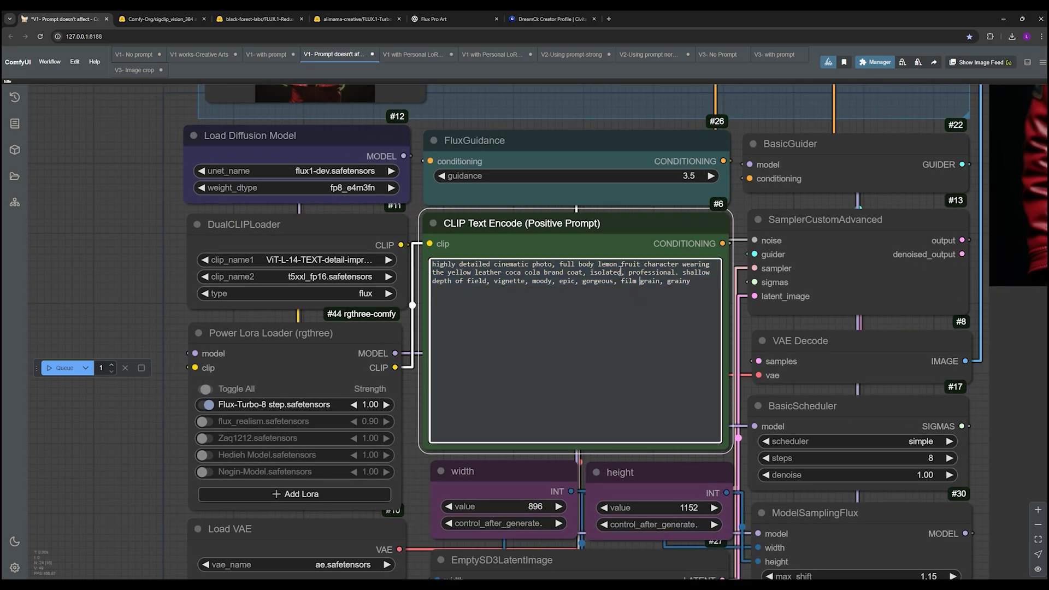
pyautogui.doubleClick(609, 264)
pyautogui.click(452, 272)
pyautogui.doubleClick(456, 273)
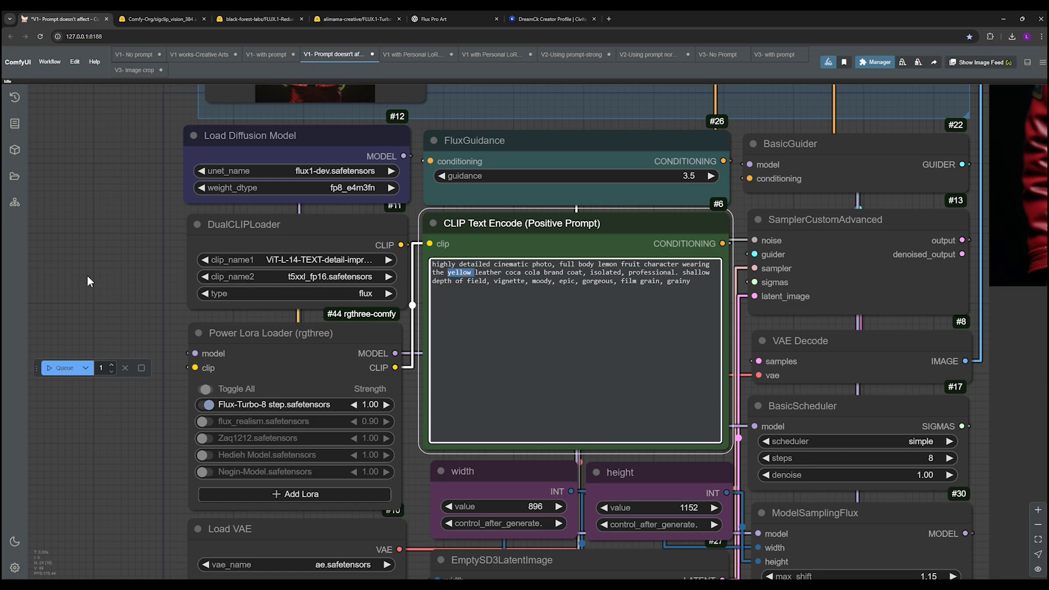
# Compare the two generated watermelon images in the Save Image node with the prompt and the source image
pyautogui.scroll(-3, 87, 280)
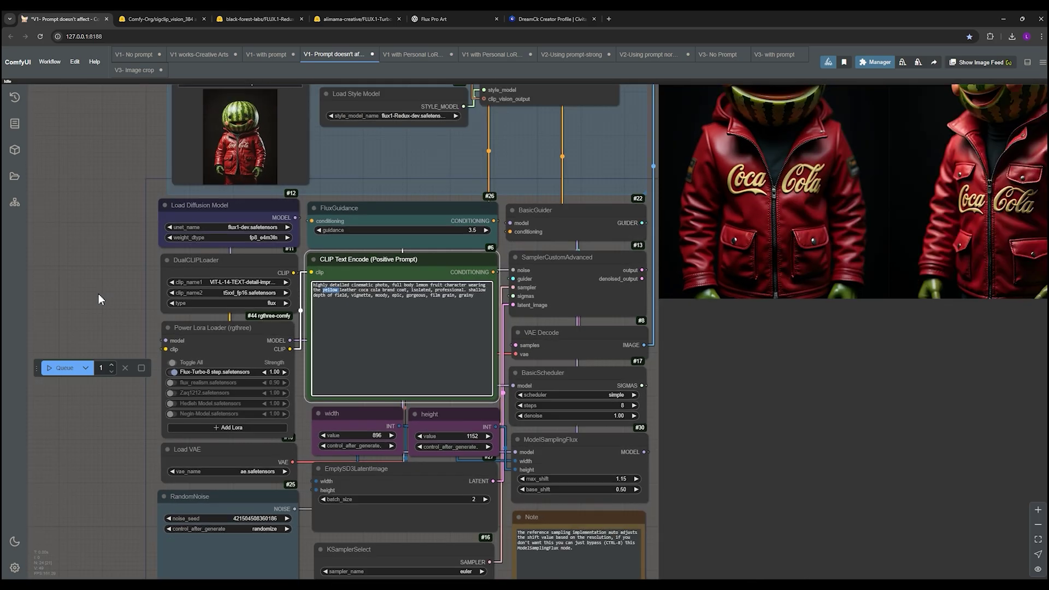
pyautogui.moveTo(556, 171); pyautogui.dragTo(213, 322)
pyautogui.scroll(-3, 470, 350)
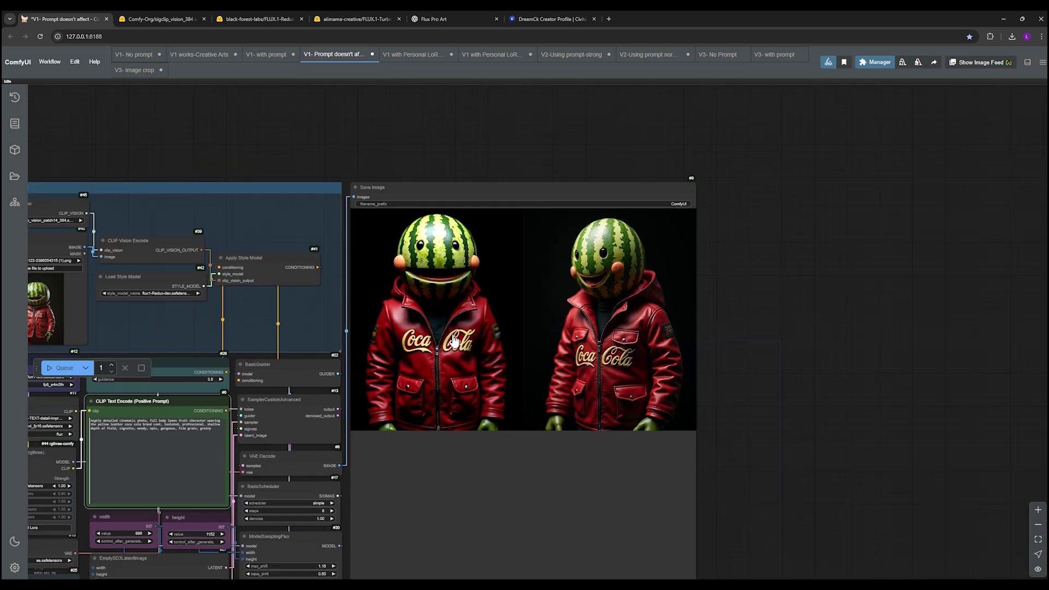
pyautogui.moveTo(778, 310); pyautogui.dragTo(962, 266)
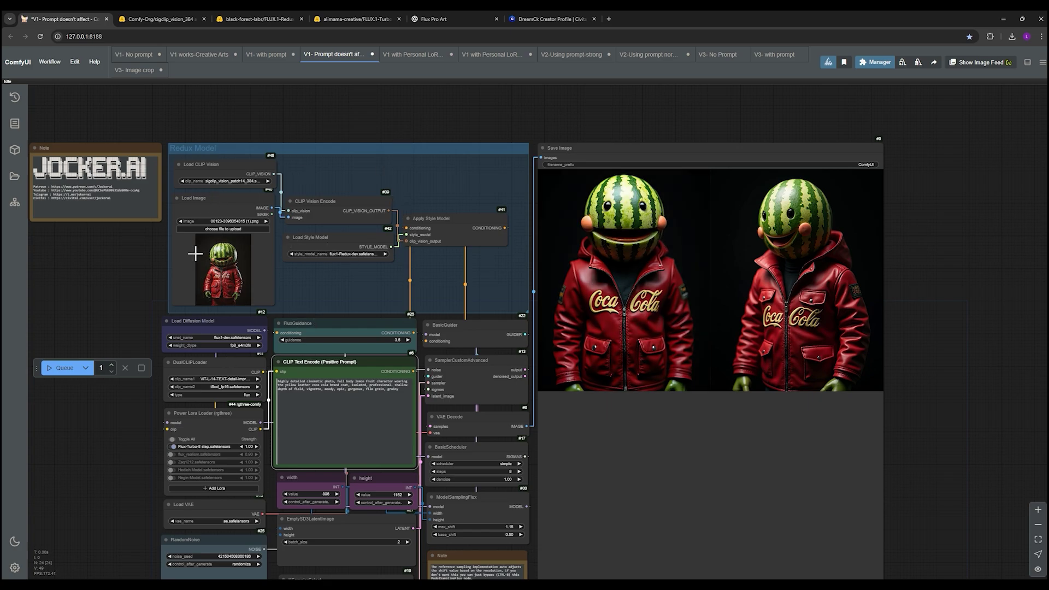
# Open the first V1 with Personal LoRA workflow and inspect the enabled LoRAs in the Power Lora Loader node
pyautogui.click(401, 59)
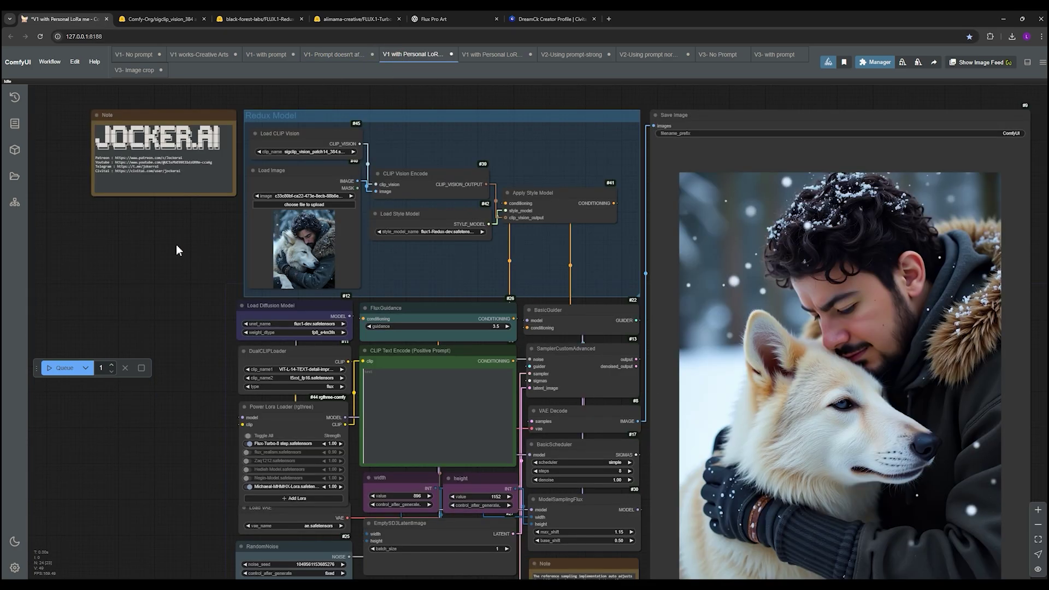
pyautogui.moveTo(178, 255); pyautogui.dragTo(87, 228)
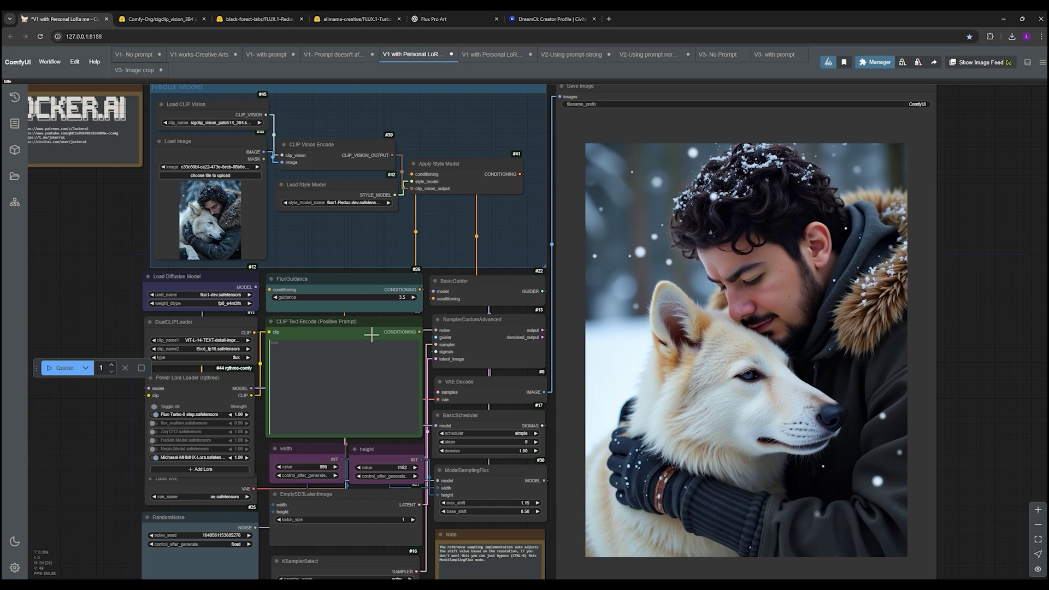
pyautogui.scroll(4, 111, 460)
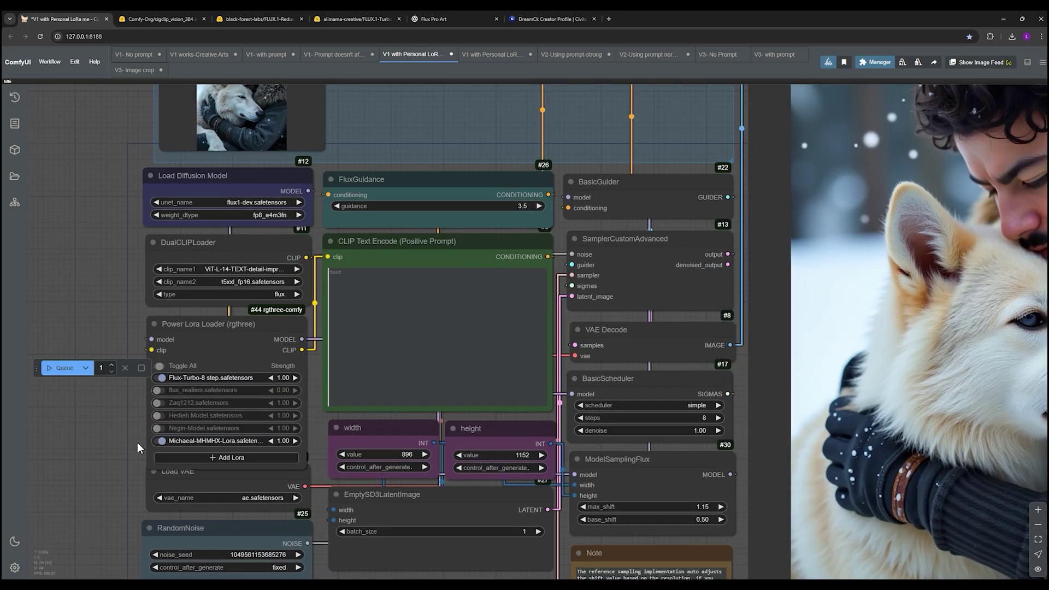
pyautogui.scroll(2, 124, 471)
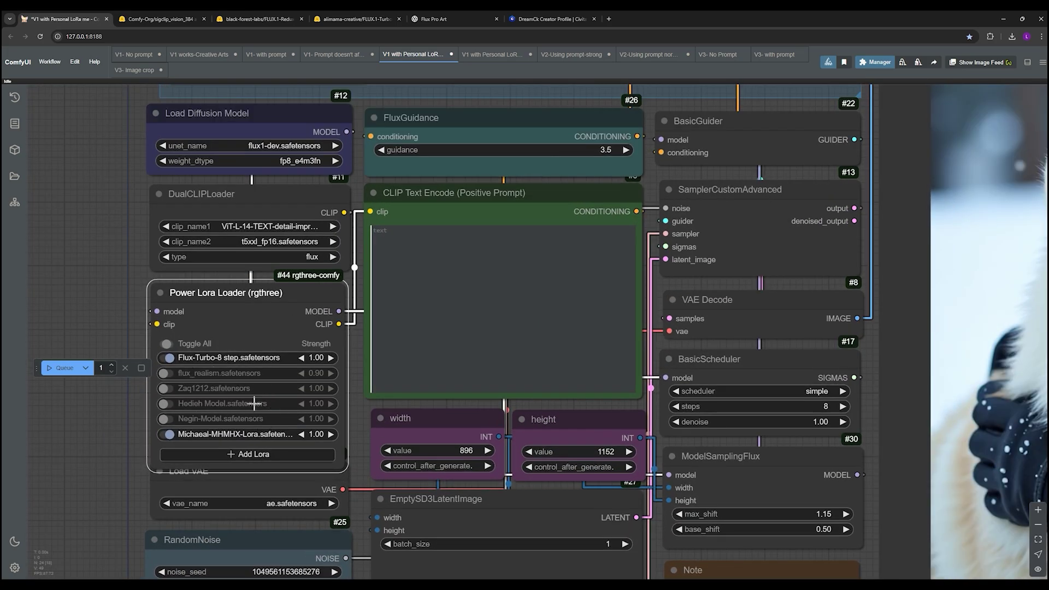
# Look through the available LoRA files in the Power Lora Loader, leave the selection as is, and view the generated image
pyautogui.click(198, 370)
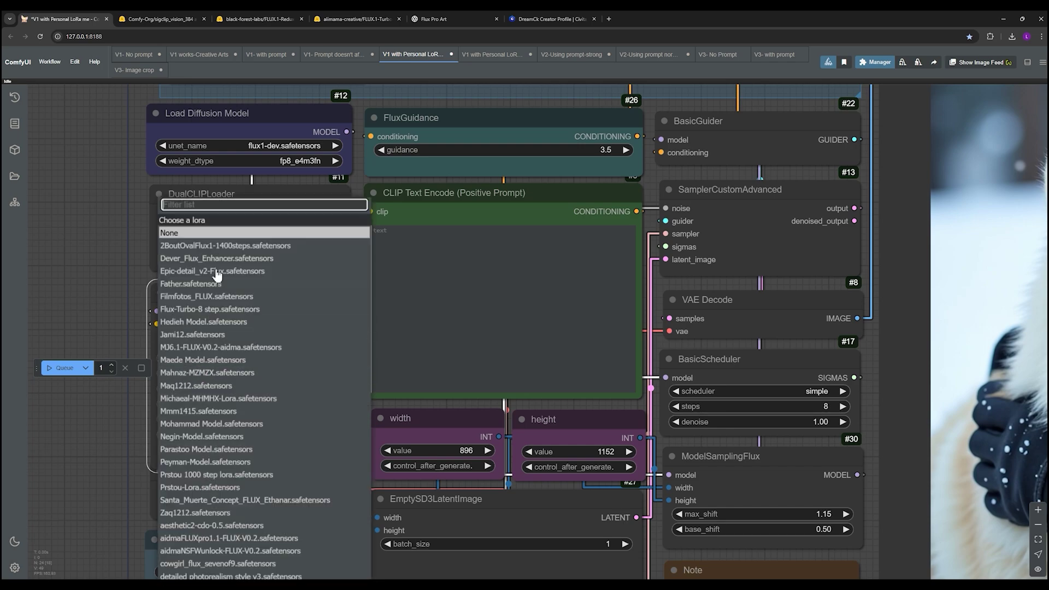
pyautogui.click(129, 421)
pyautogui.click(199, 389)
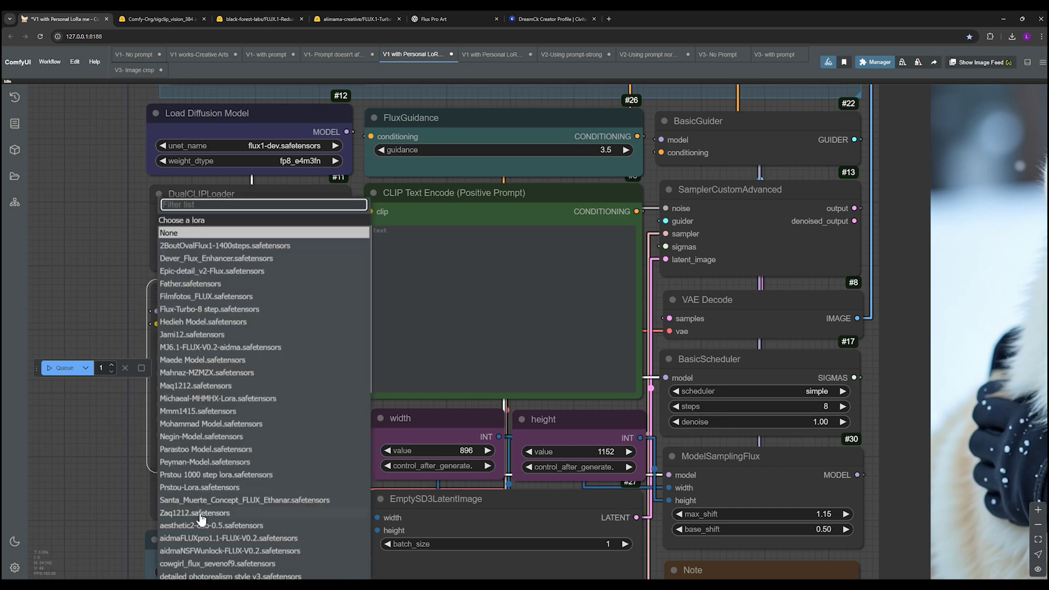
pyautogui.click(81, 427)
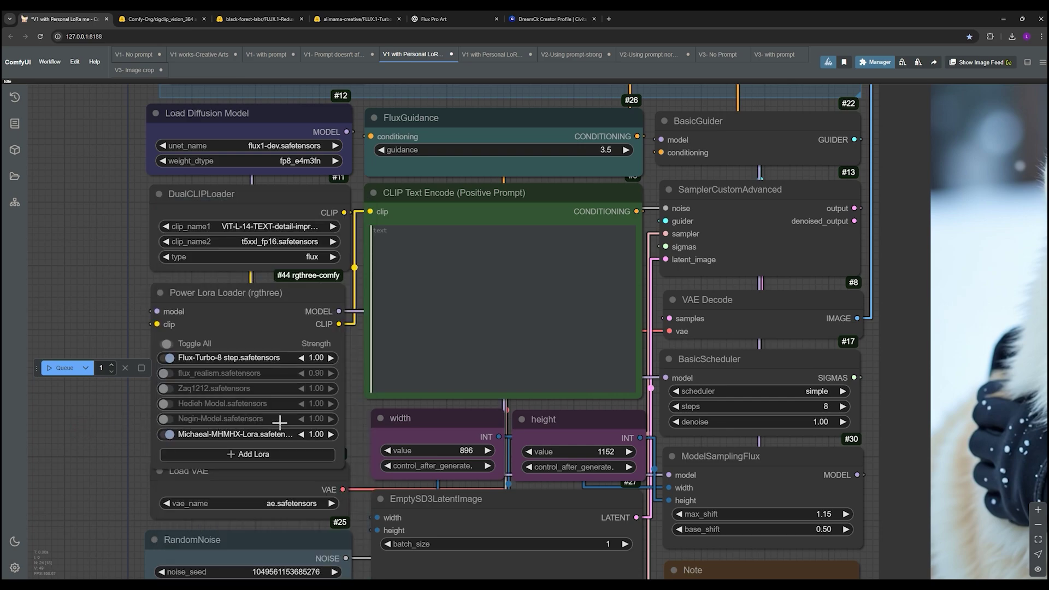
pyautogui.scroll(-2, 162, 426)
pyautogui.scroll(-2, 162, 427)
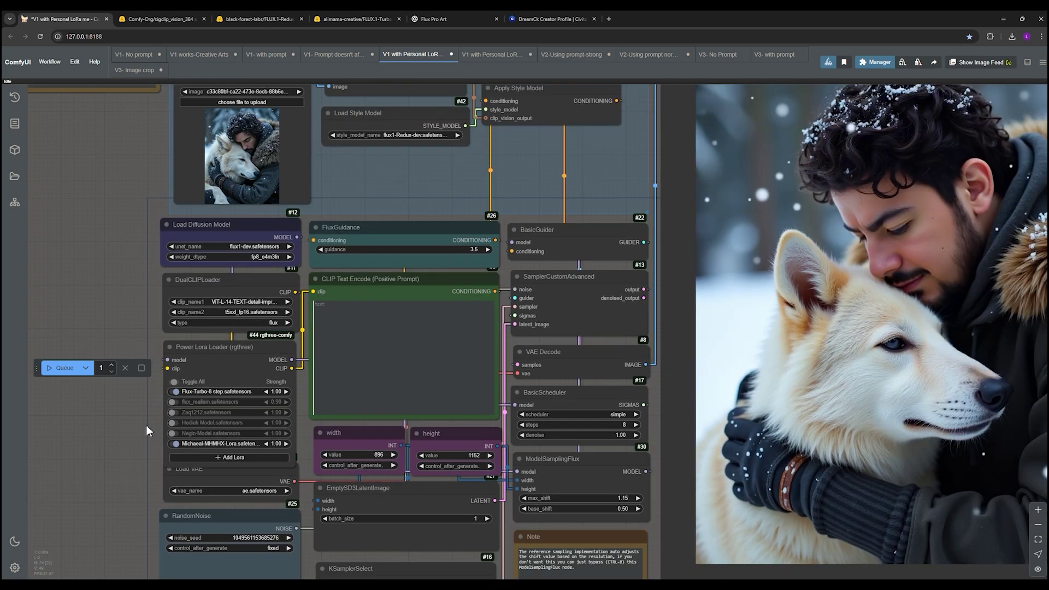
# Compare the source image of the man hugging the white wolf with the generated image beside it
pyautogui.moveTo(130, 424); pyautogui.dragTo(67, 464)
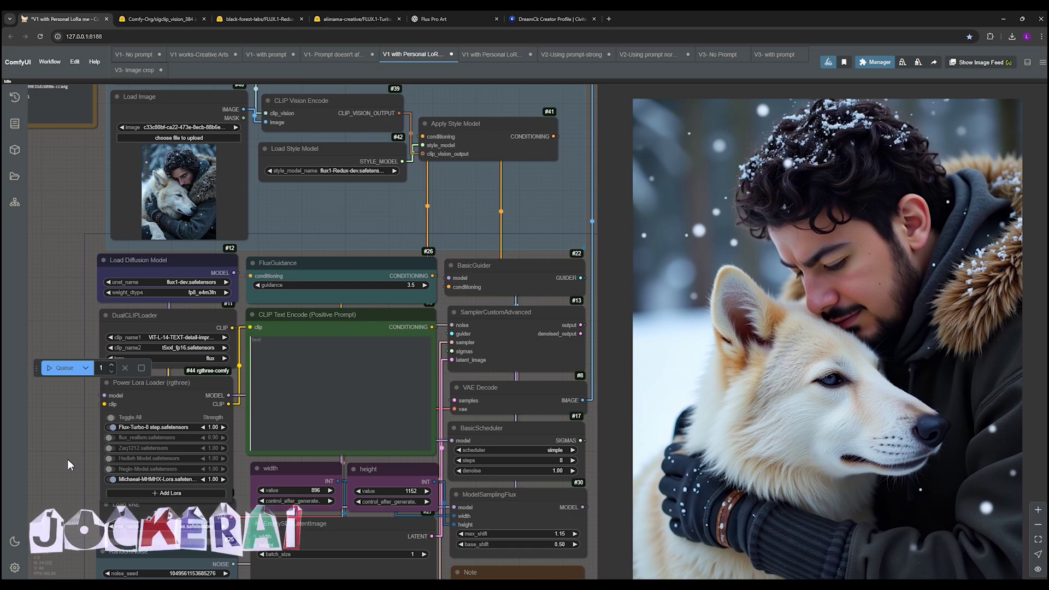
pyautogui.scroll(9, 202, 200)
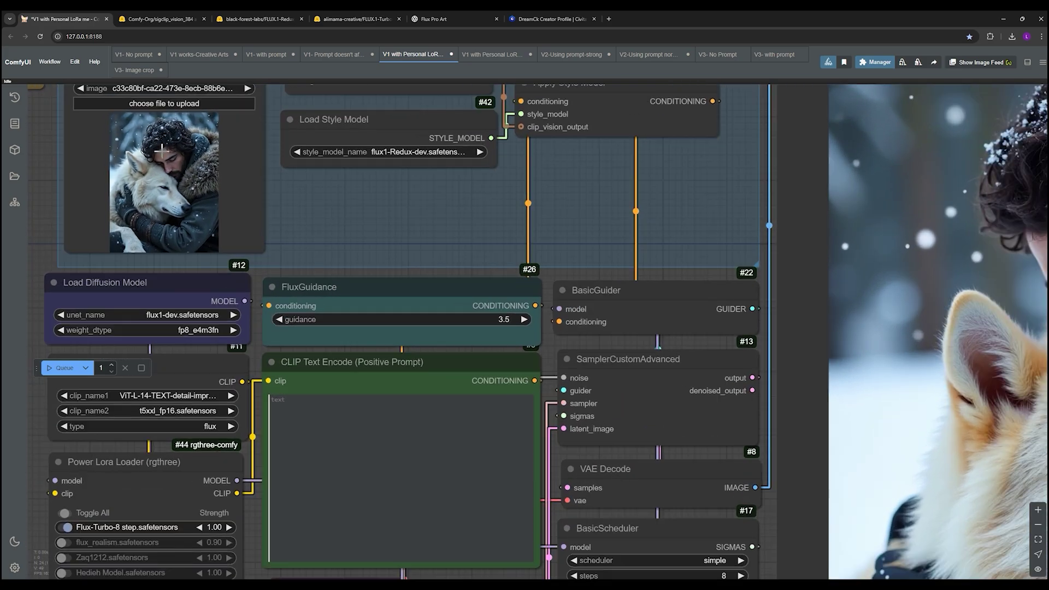
pyautogui.scroll(3, 228, 210)
pyautogui.scroll(-7, 230, 212)
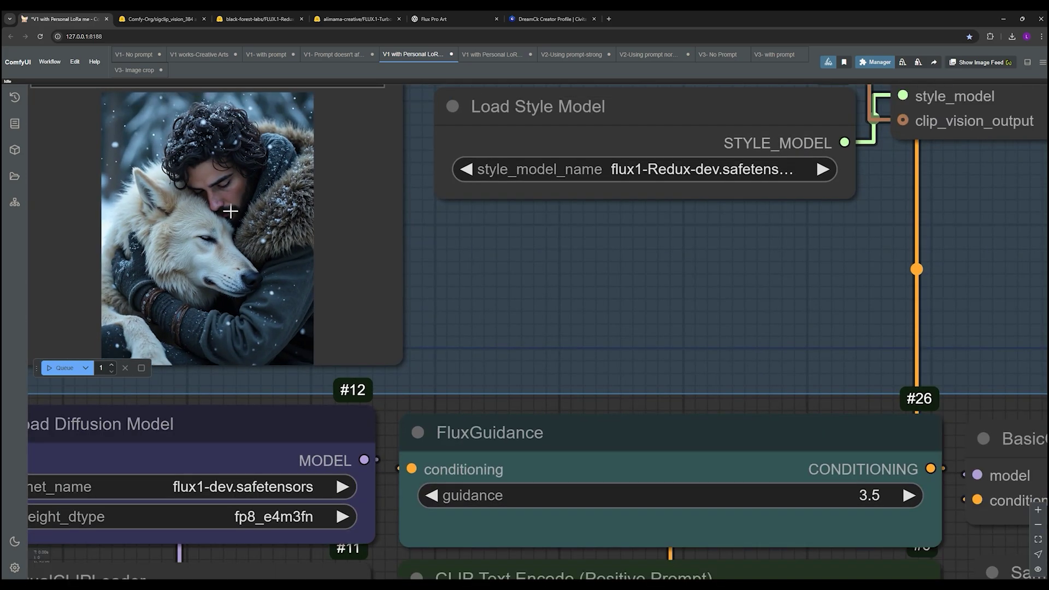
pyautogui.moveTo(573, 299); pyautogui.dragTo(347, 211)
pyautogui.scroll(-6, 347, 211)
# Move the floating Queue bar higher on the canvas and inspect the enabled personal LoRA in the Power Lora Loader
pyautogui.moveTo(36, 366); pyautogui.dragTo(37, 287)
pyautogui.scroll(3, 100, 454)
pyautogui.scroll(1, 100, 454)
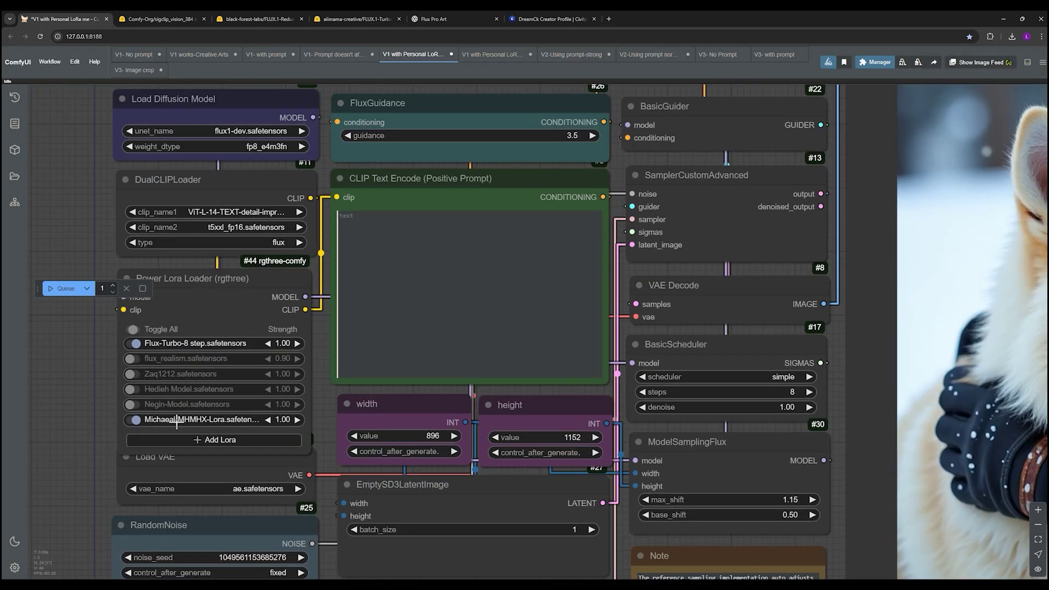
pyautogui.click(163, 420)
pyautogui.press('Escape')
pyautogui.scroll(-3, 90, 453)
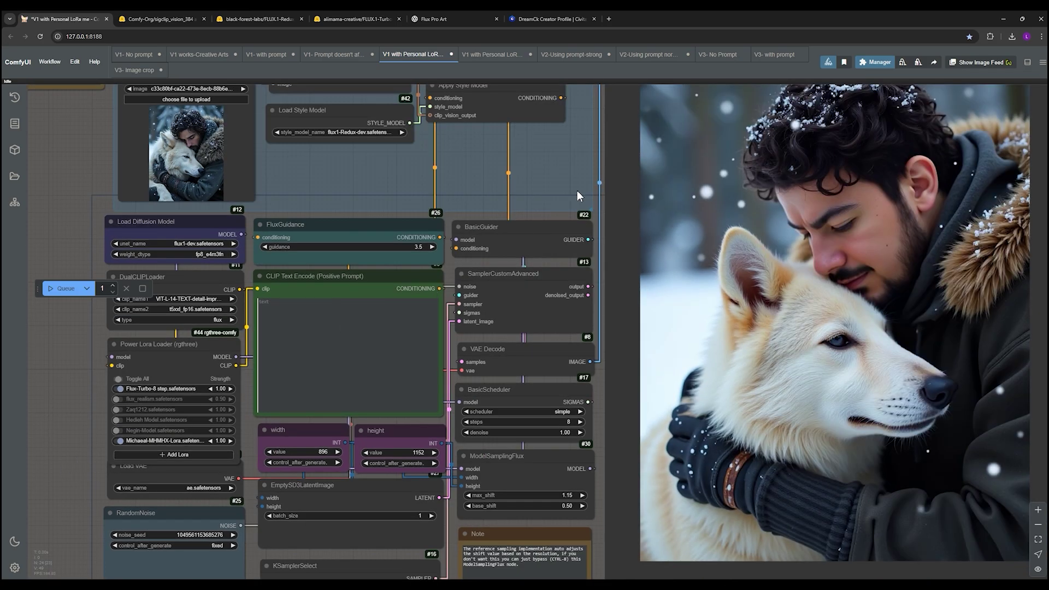
# Examine the man's face in the generated image in the Save Image node
pyautogui.moveTo(577, 190); pyautogui.dragTo(306, 234)
pyautogui.scroll(4, 552, 278)
pyautogui.scroll(-5, 574, 283)
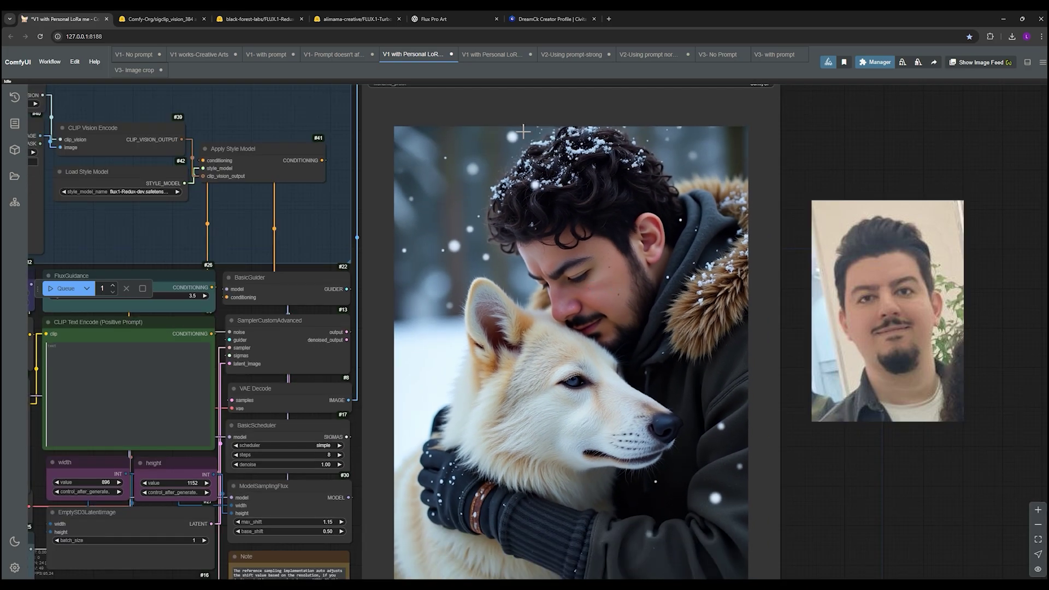
# Open the second V1 with Personal LoRA workflow and examine the source image of the woman in the Load Image node
pyautogui.click(481, 54)
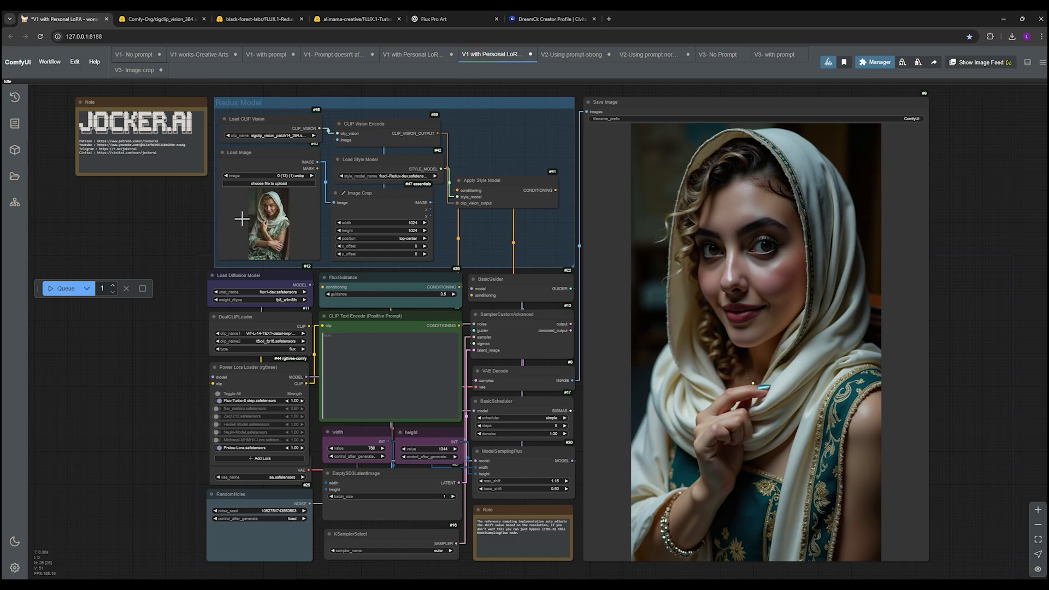
pyautogui.scroll(10, 240, 216)
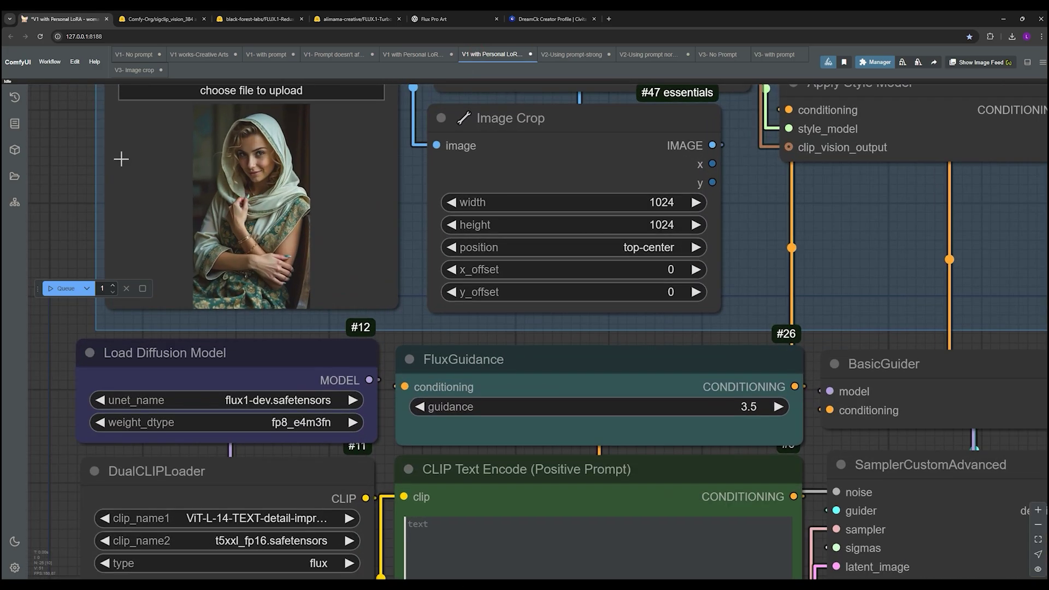
pyautogui.moveTo(66, 172); pyautogui.dragTo(119, 259)
pyautogui.scroll(4, 316, 289)
pyautogui.scroll(-3, 287, 298)
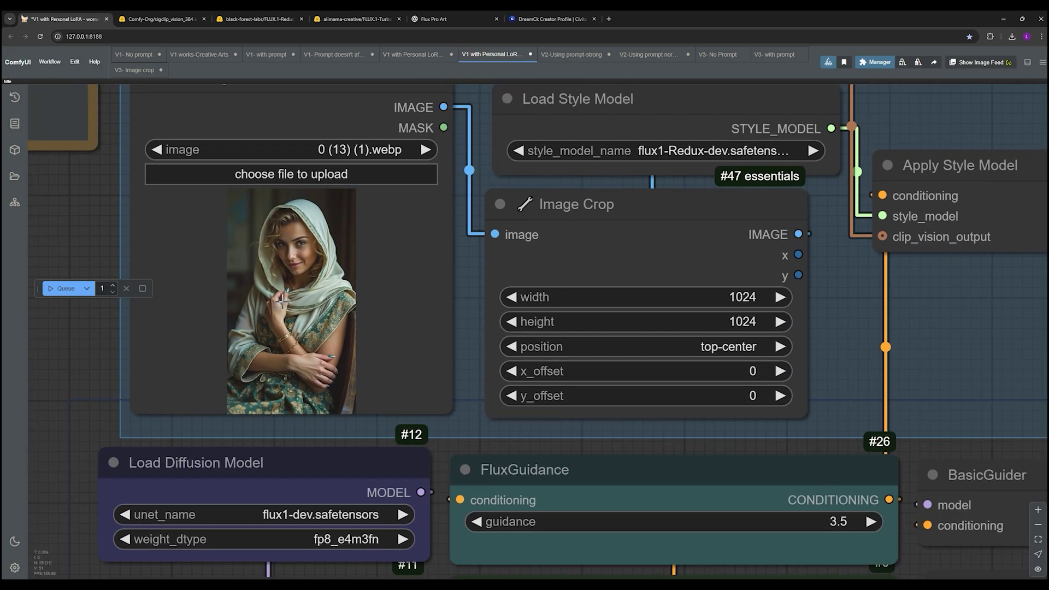
# Examine the generated portrait of the veiled woman in the Save Image node, then view the whole workflow
pyautogui.scroll(-4, 382, 358)
pyautogui.moveTo(905, 317); pyautogui.dragTo(197, 199)
pyautogui.scroll(-5, 520, 312)
pyautogui.scroll(-1, 520, 314)
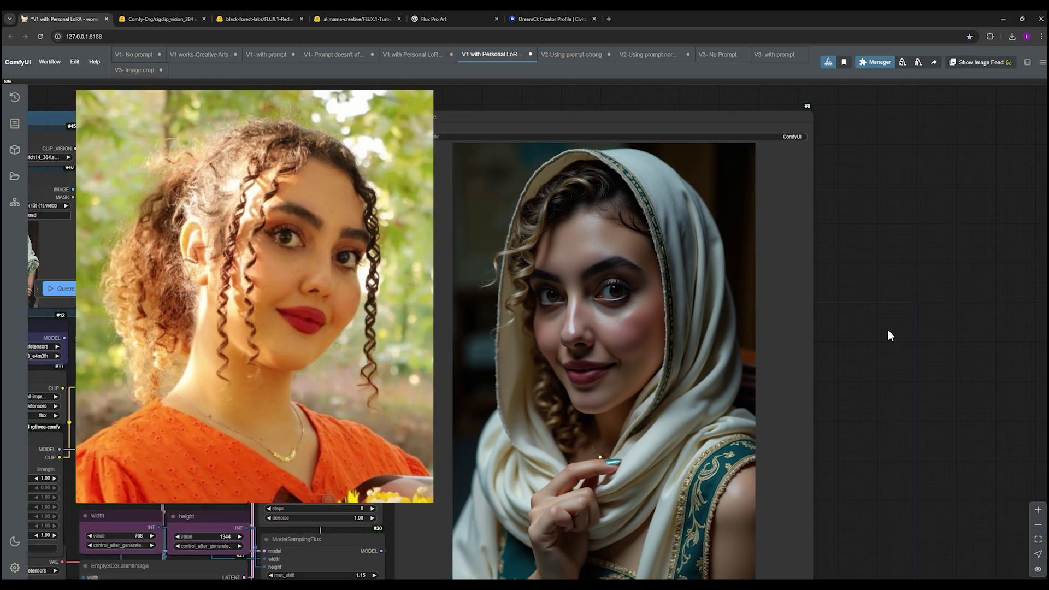
pyautogui.moveTo(904, 325); pyautogui.dragTo(962, 274)
pyautogui.scroll(-1, 930, 299)
pyautogui.scroll(3, 802, 216)
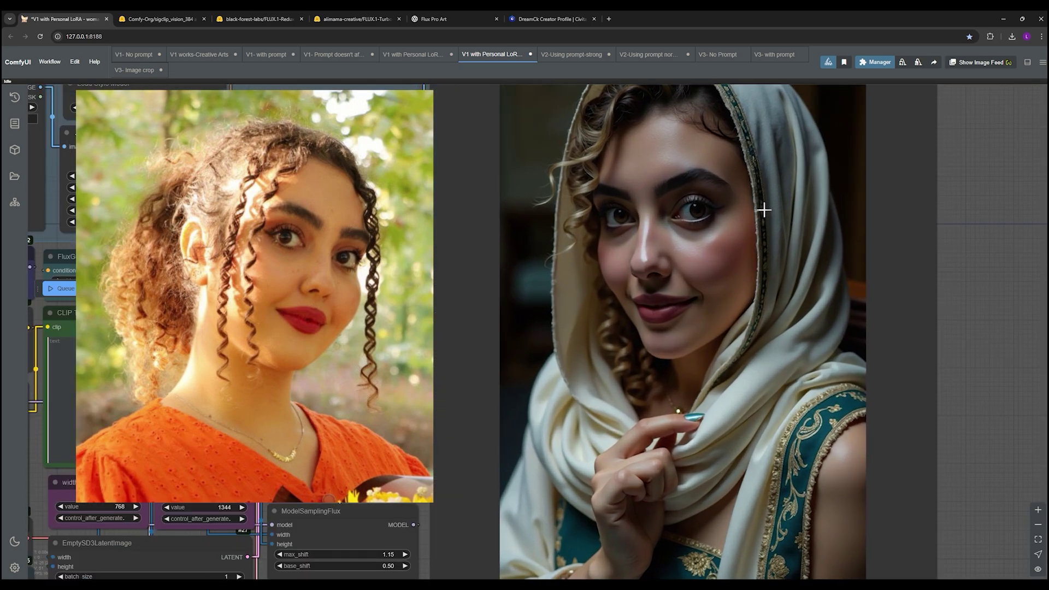
pyautogui.scroll(-4, 701, 227)
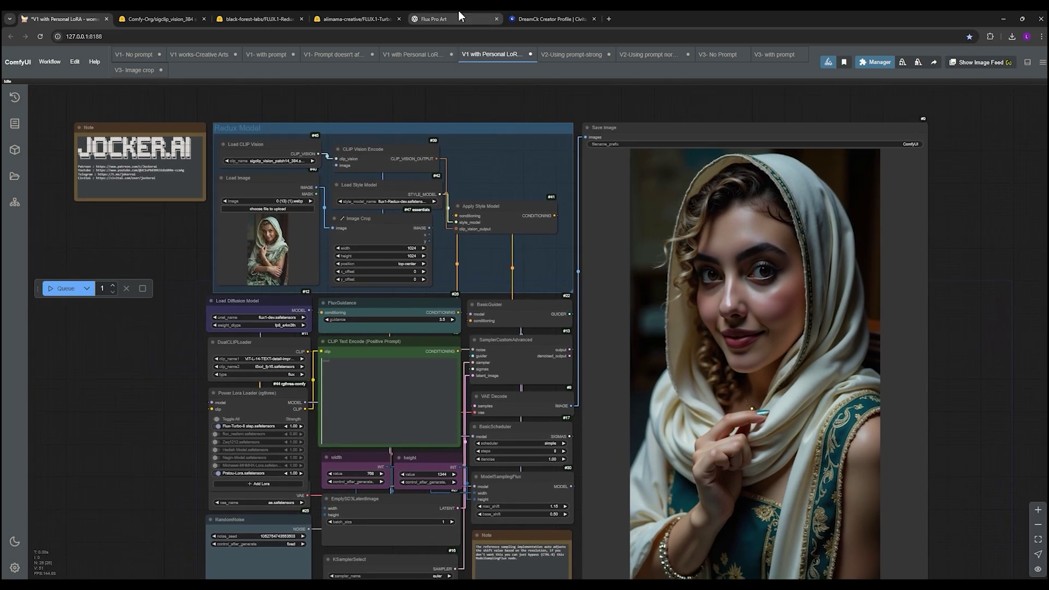
# Switch to the Flux Pro Art website and enter "man" in its search field
pyautogui.click(462, 18)
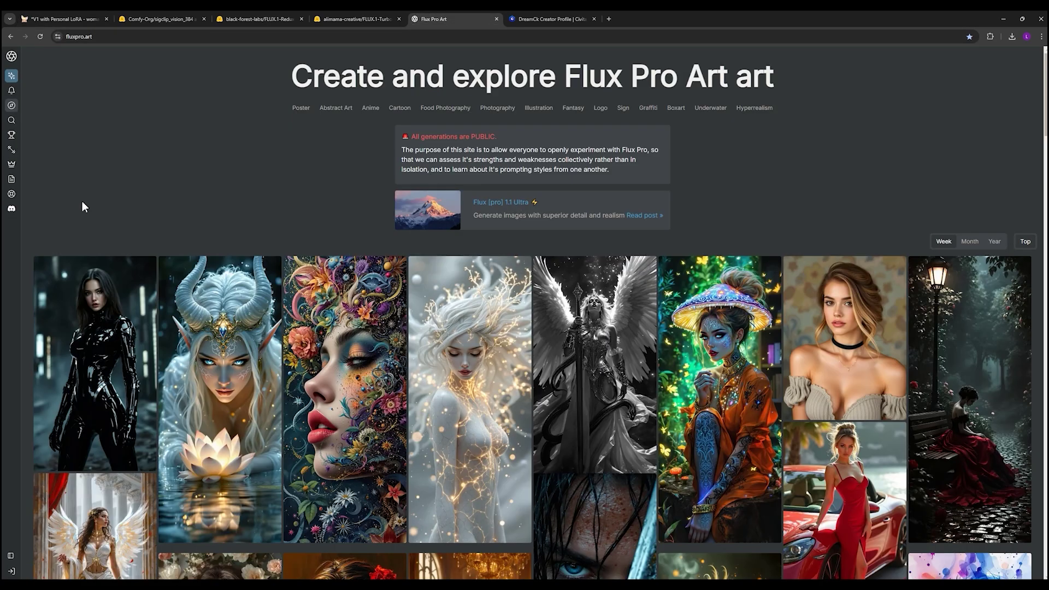
pyautogui.moveTo(9, 121)
pyautogui.click(47, 126)
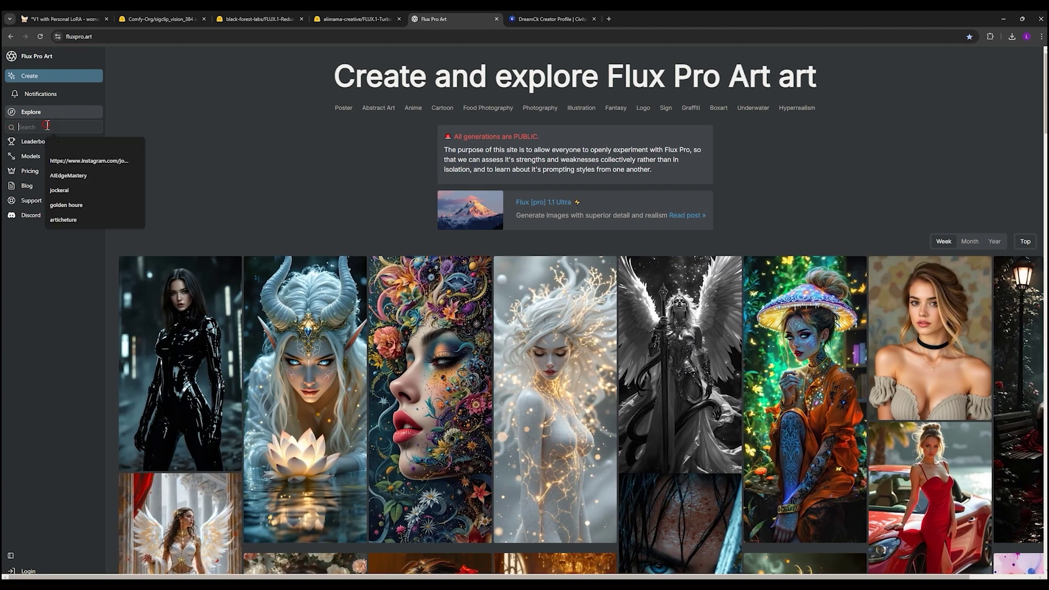
pyautogui.write('man')
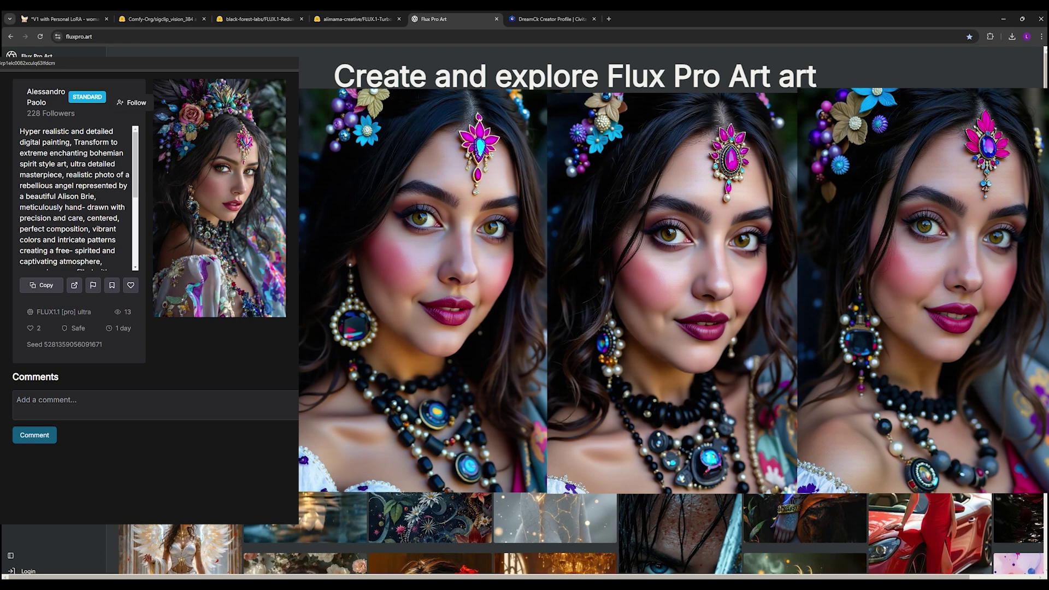
# Return to ComfyUI and shift the Image Crop node slightly away from the Load Image node
pyautogui.click(77, 22)
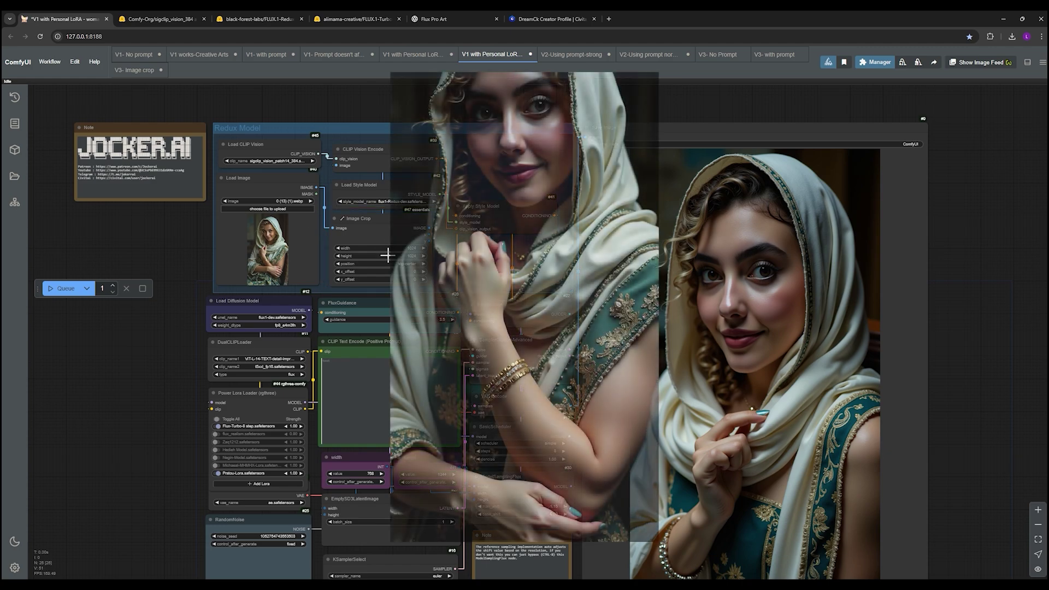
pyautogui.scroll(3, 413, 293)
pyautogui.click(362, 201)
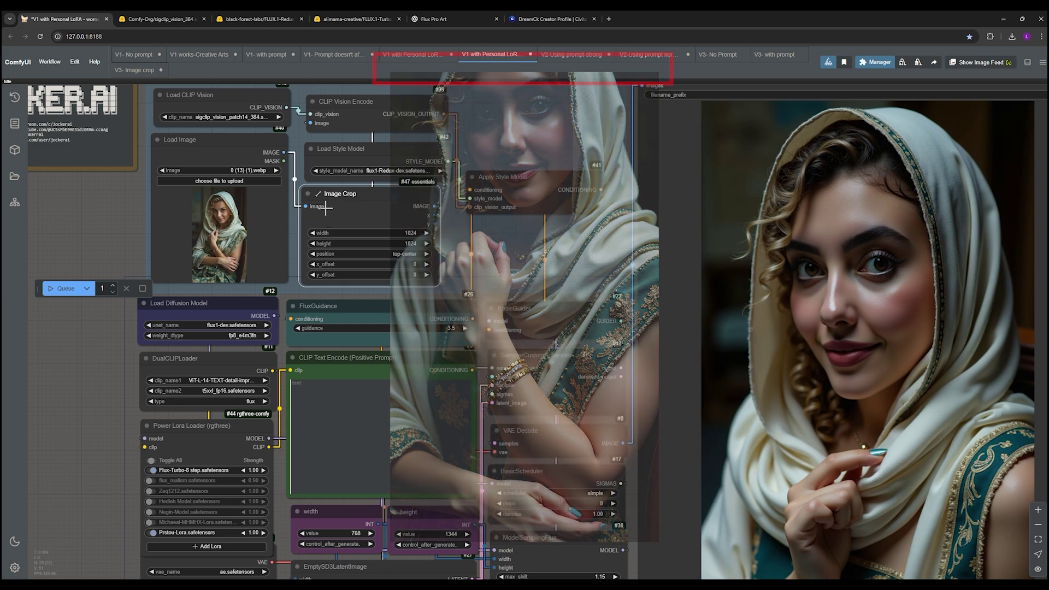
pyautogui.moveTo(339, 203); pyautogui.dragTo(351, 201)
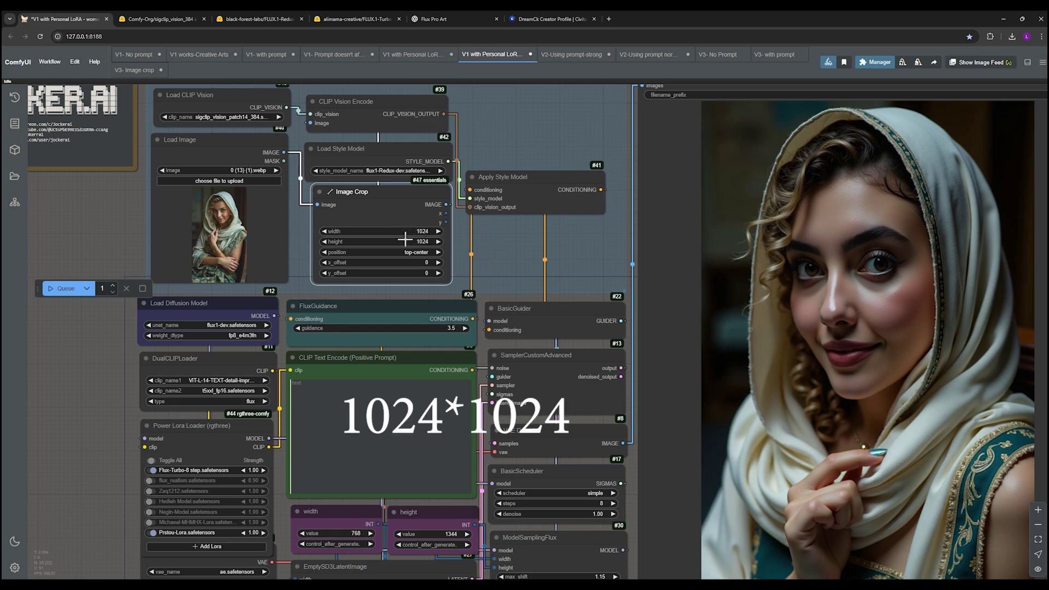
# Choose top-center as the crop position in the Image Crop node
pyautogui.click(407, 260)
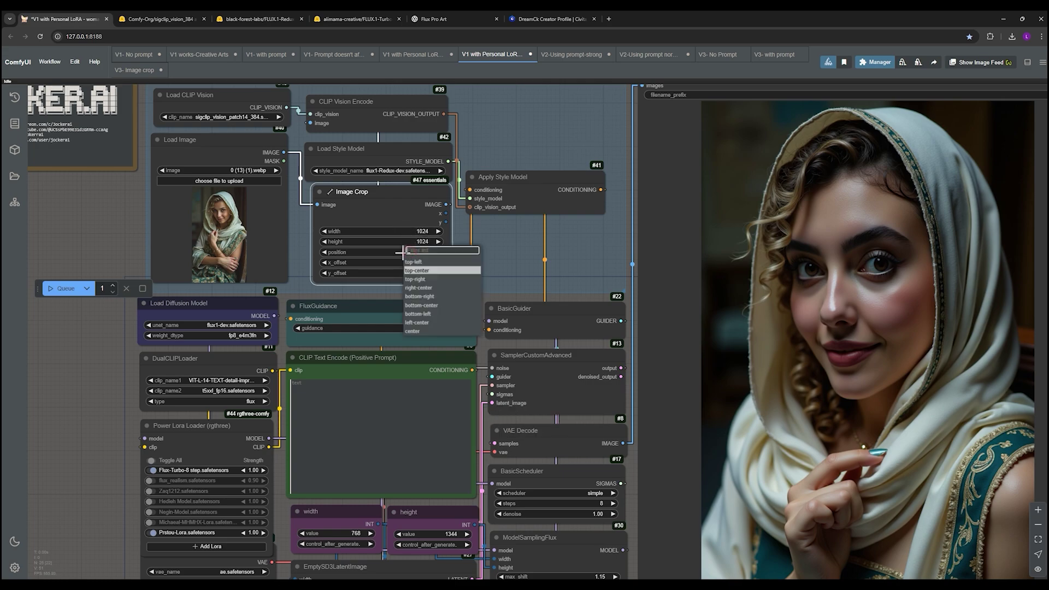
pyautogui.click(415, 271)
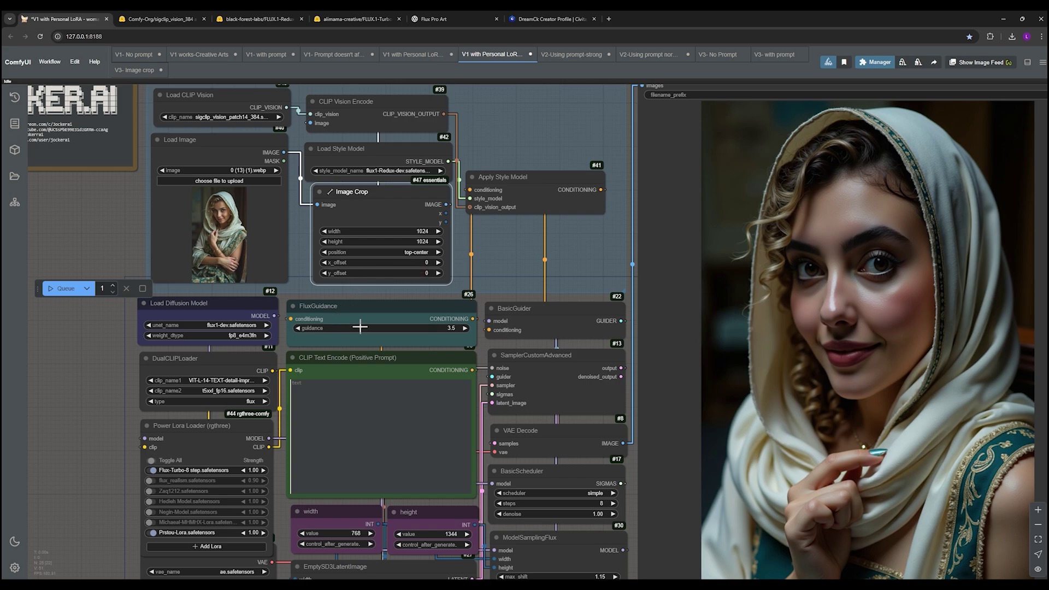
pyautogui.scroll(-3, 363, 327)
pyautogui.moveTo(175, 360); pyautogui.dragTo(134, 321)
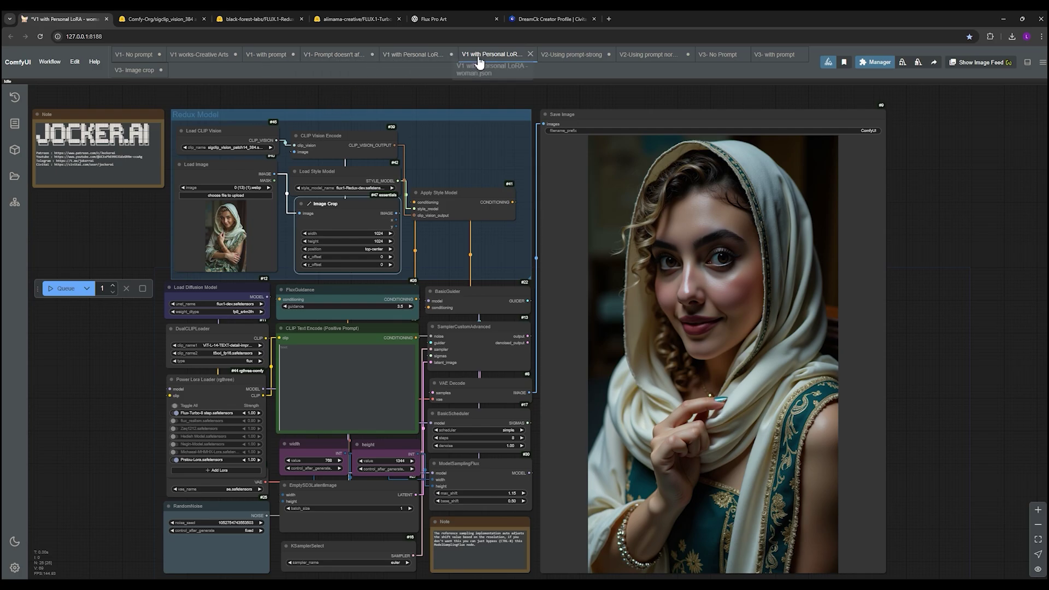
# Open the V2-Using prompt-strong workflow, highlight its positive prompt, and examine the Prompt Conditioning and Image Conditioning nodes
pyautogui.click(555, 59)
pyautogui.click(404, 481)
pyautogui.scroll(5, 404, 481)
pyautogui.moveTo(629, 125); pyautogui.dragTo(606, 168)
pyautogui.tripleClick(353, 473)
pyautogui.scroll(-3, 682, 306)
pyautogui.scroll(3, 400, 374)
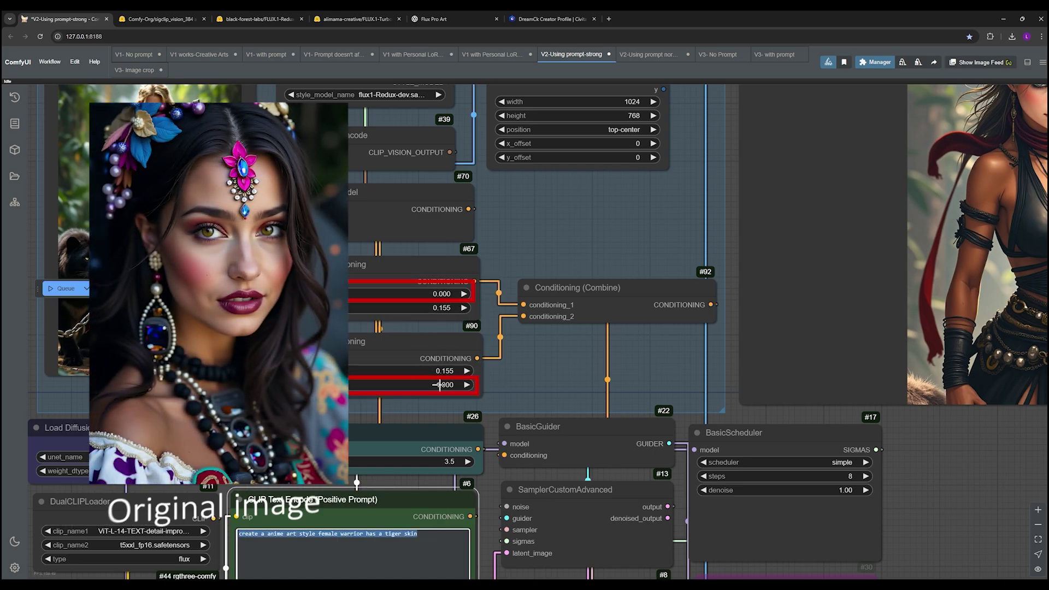
# Move the BasicScheduler node next to the Prompt Conditioning node, over the Conditioning (Combine) node
pyautogui.click(517, 369)
pyautogui.moveTo(733, 432); pyautogui.dragTo(546, 272)
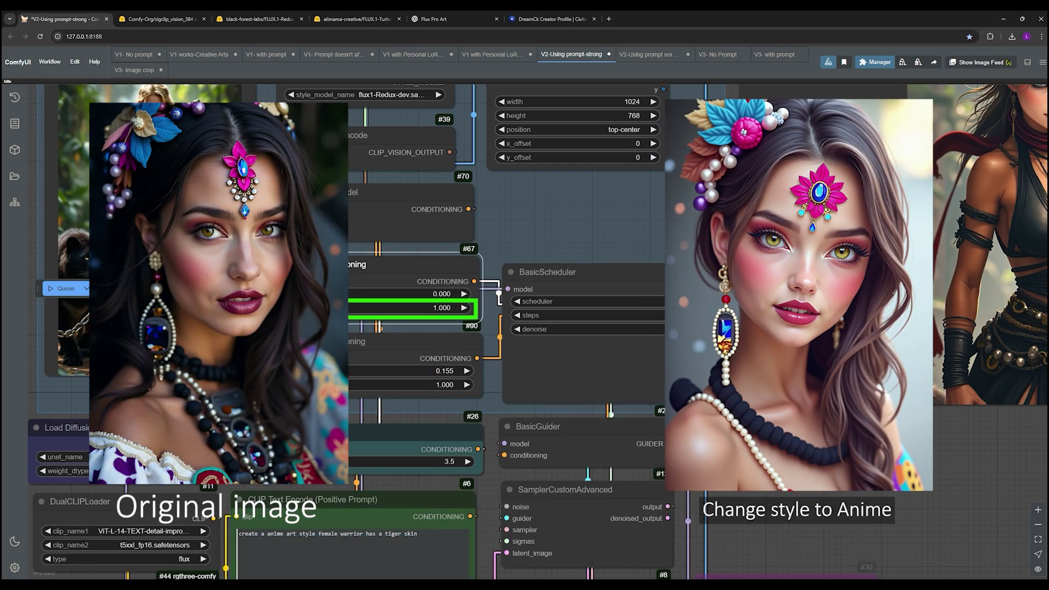
# Set the end value of the Prompt Conditioning node to 0.155 and highlight the positive prompt text
pyautogui.click(423, 308)
pyautogui.write('0.155')
pyautogui.press('Return')
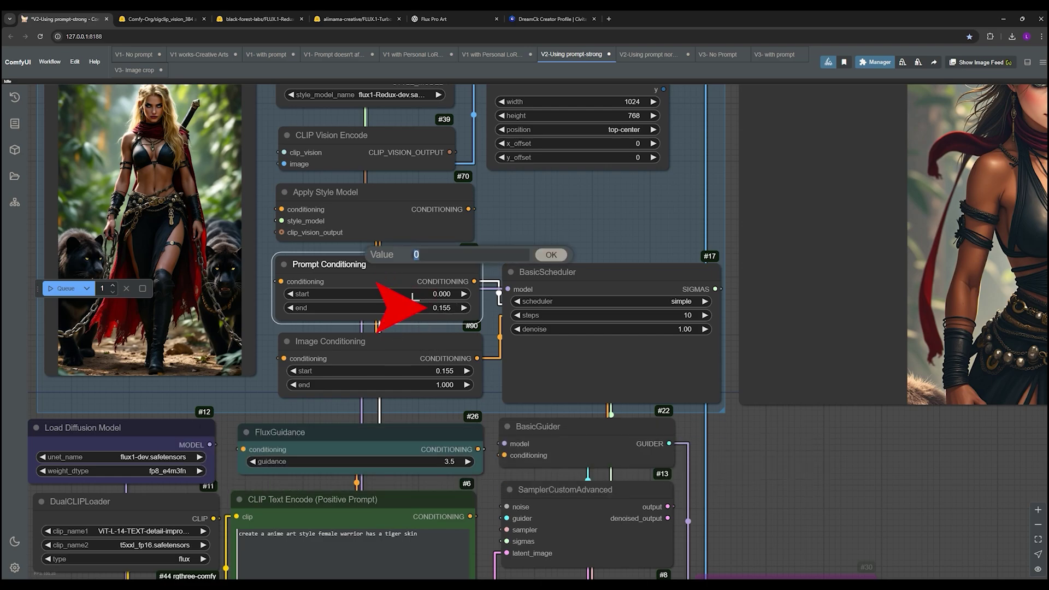
pyautogui.moveTo(418, 534); pyautogui.dragTo(237, 533)
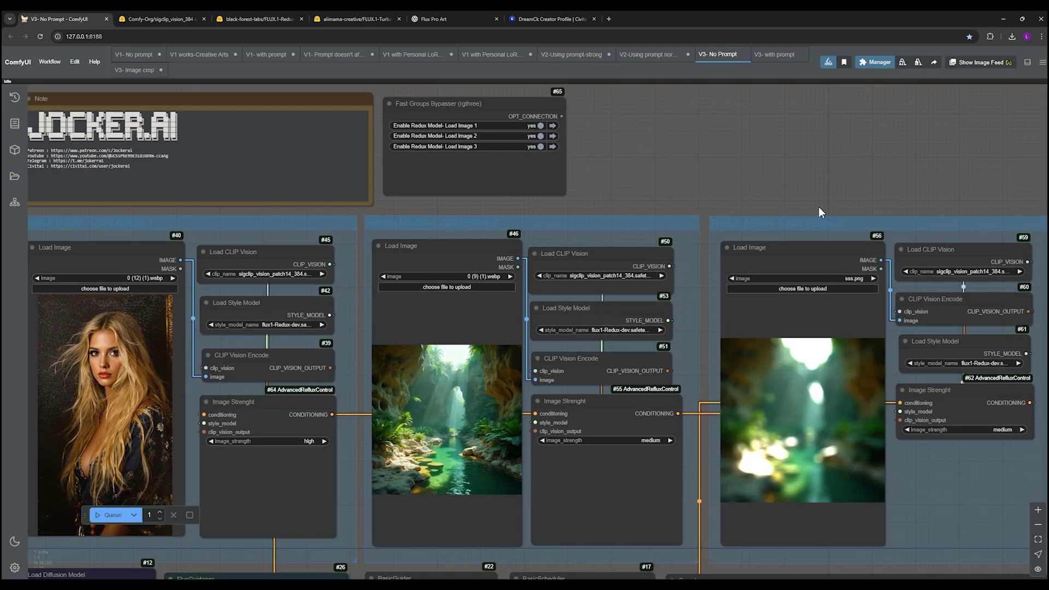
# Inspect the three Redux Model image groups in the V3- No Prompt workflow and move the Save Image node up over the third
pyautogui.scroll(-3, 818, 211)
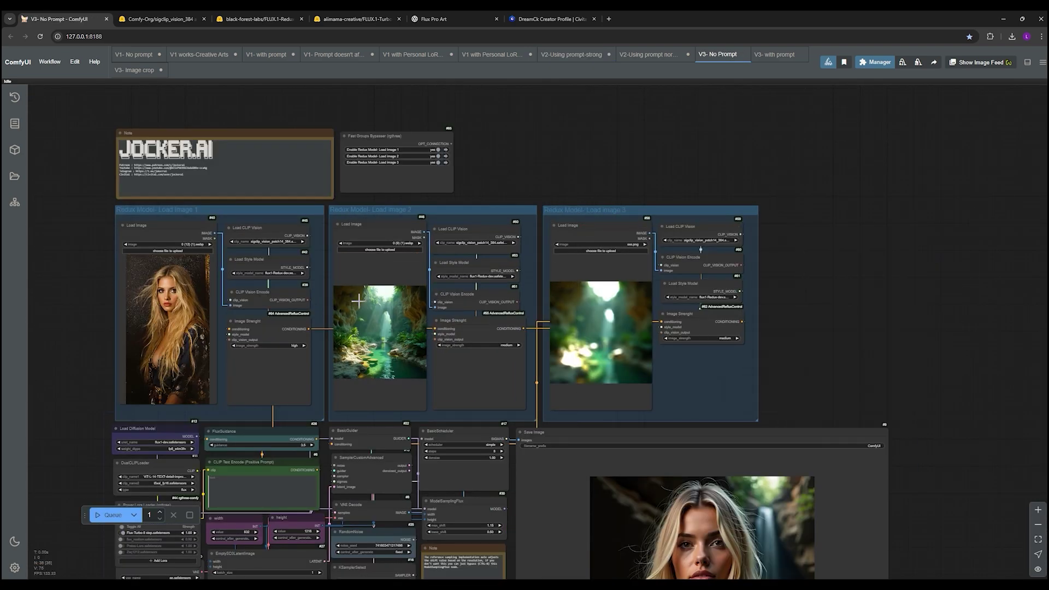
pyautogui.moveTo(558, 172); pyautogui.dragTo(631, 243)
pyautogui.scroll(3, 475, 360)
pyautogui.scroll(2, 592, 187)
pyautogui.moveTo(503, 117); pyautogui.dragTo(512, 116)
pyautogui.scroll(-2, 516, 426)
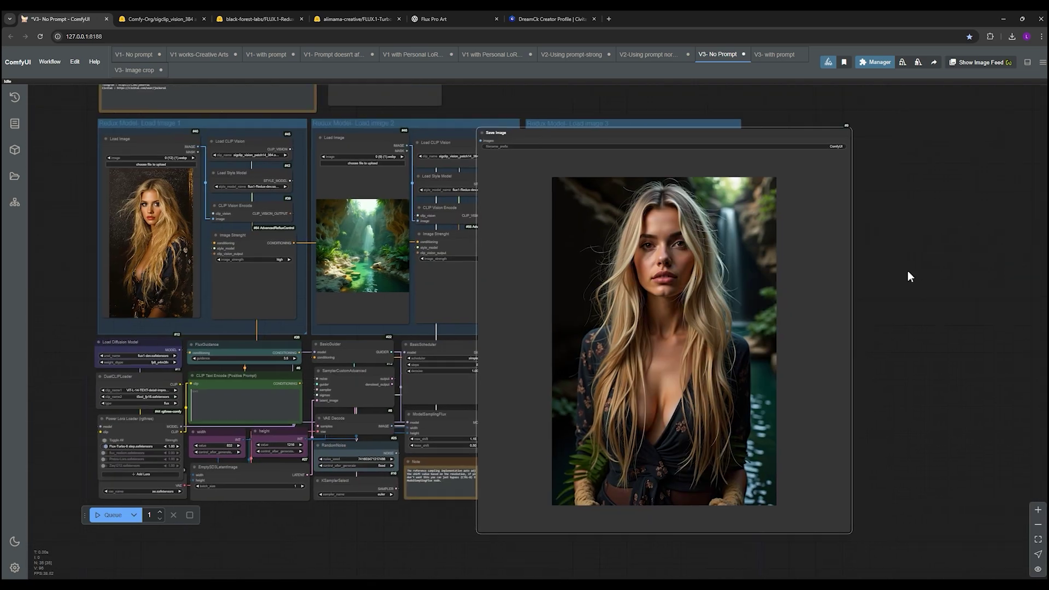
# Compare the generated portrait in the V3- No Prompt workflow with its source images of the woman and the waterfall
pyautogui.moveTo(748, 306); pyautogui.dragTo(914, 293)
pyautogui.scroll(-1, 568, 390)
pyautogui.moveTo(539, 389); pyautogui.dragTo(588, 395)
pyautogui.scroll(1, 592, 402)
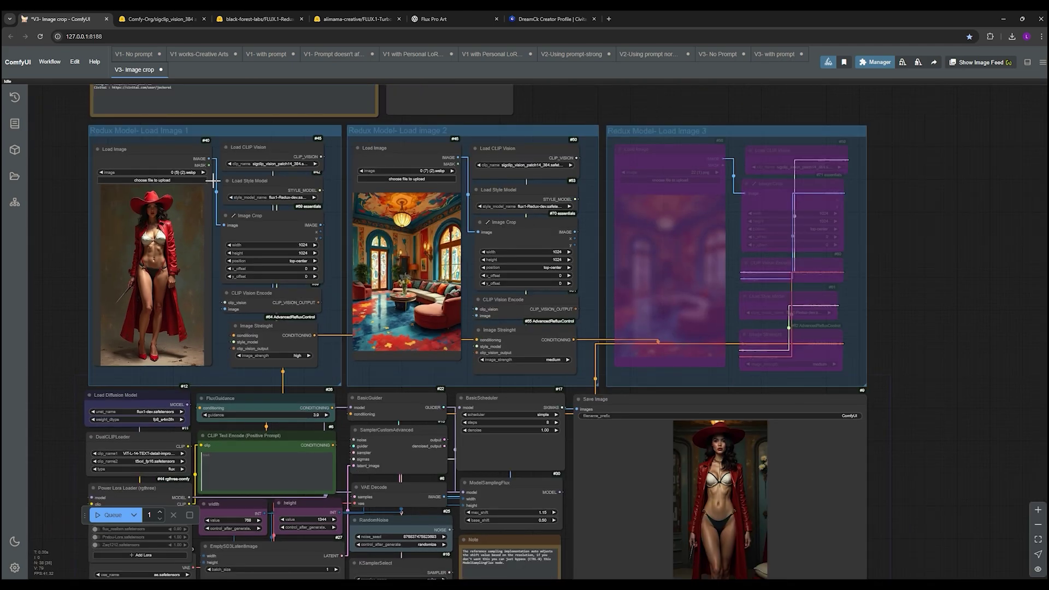
# Look over the V3- with prompt workflow and the V3- Image crop workflow
pyautogui.click(761, 57)
pyautogui.moveTo(630, 164)
pyautogui.mouseDown()
pyautogui.moveTo(695, 155)
pyautogui.moveTo(626, 158)
pyautogui.mouseUp()
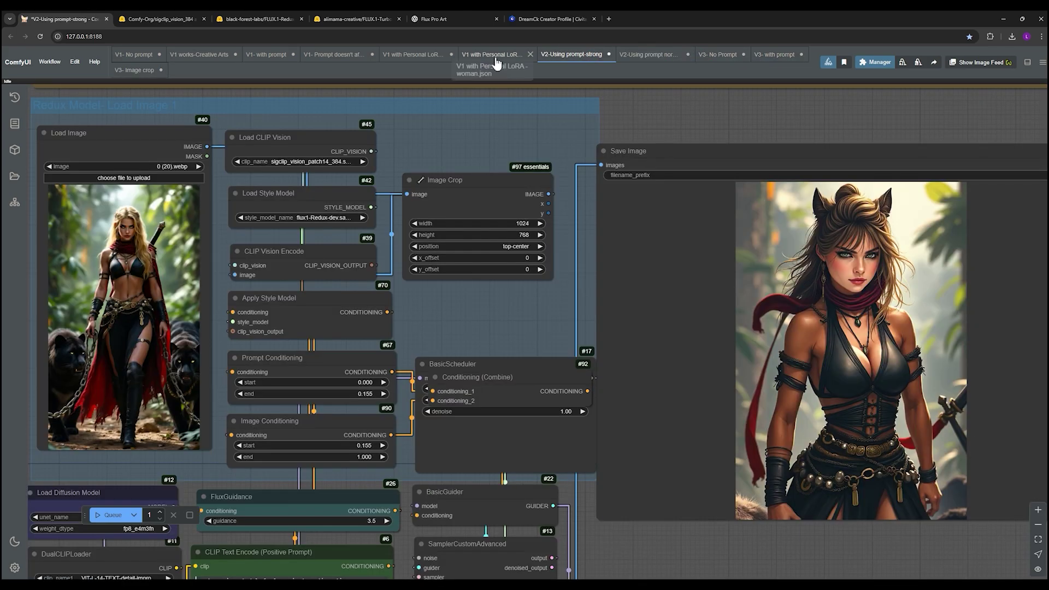
pyautogui.click(134, 69)
# Return to the V1- No prompt workflow and view its entire graph
pyautogui.click(136, 55)
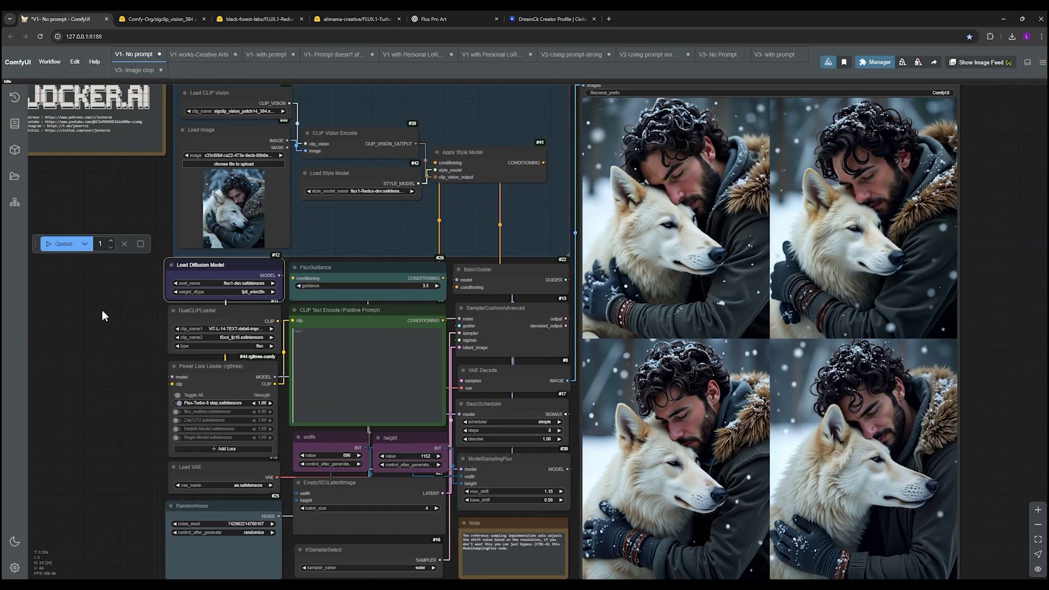
pyautogui.scroll(-3, 103, 311)
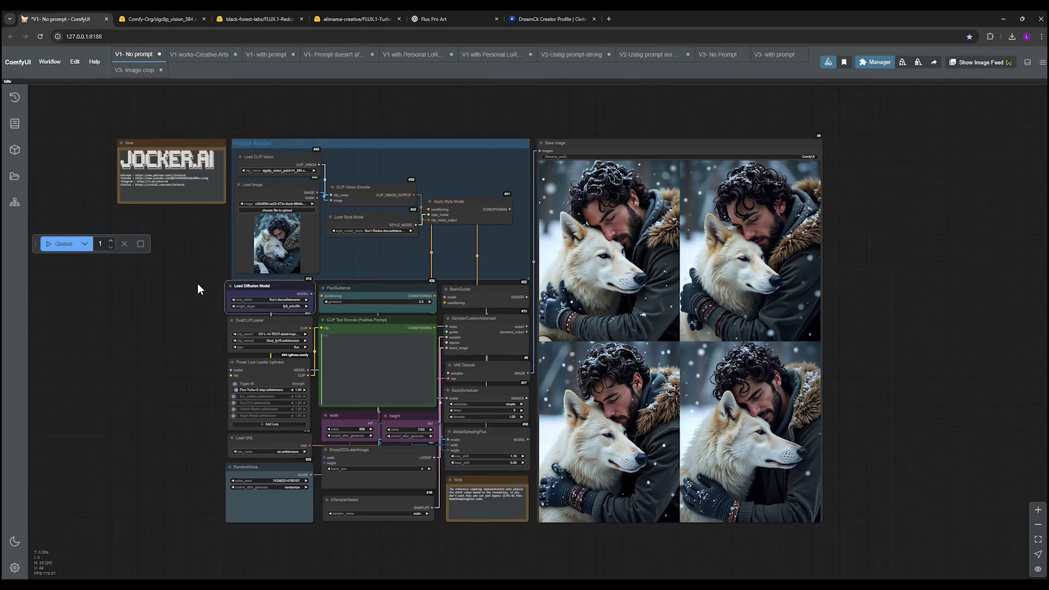